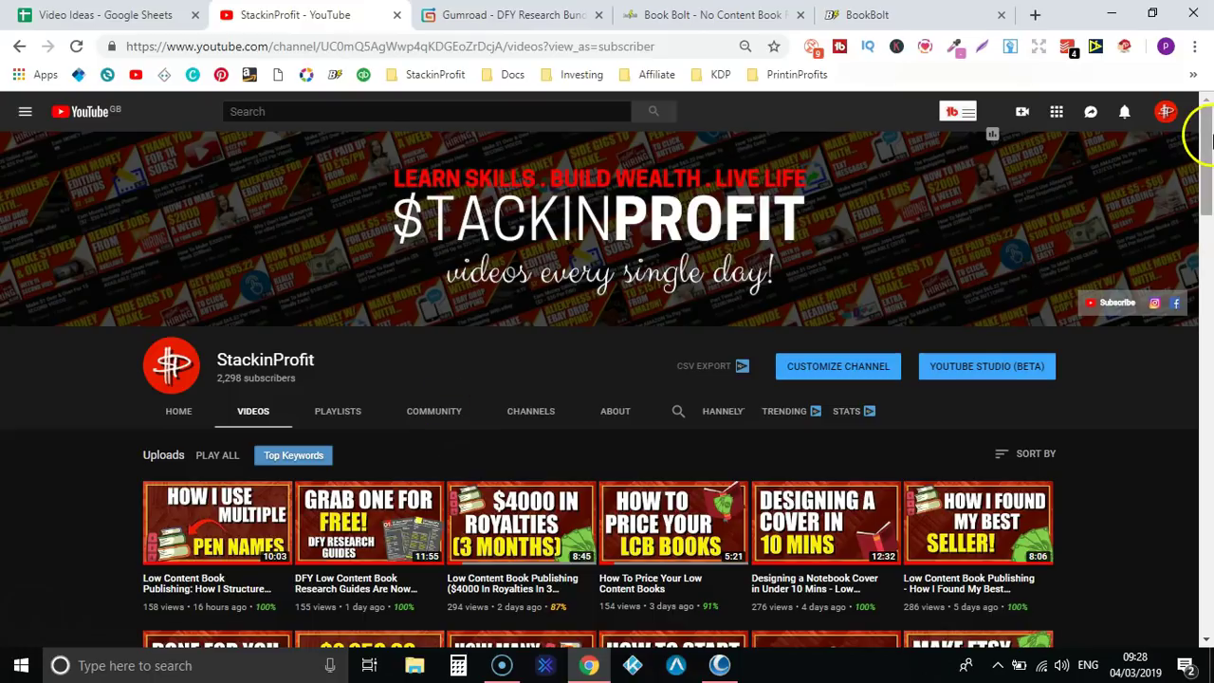
Look through the StackinProfit channel's uploads on YouTube and the DFY Research Bundle product page on Gumroad.
left_click_drag(1205, 142, 1208, 344)
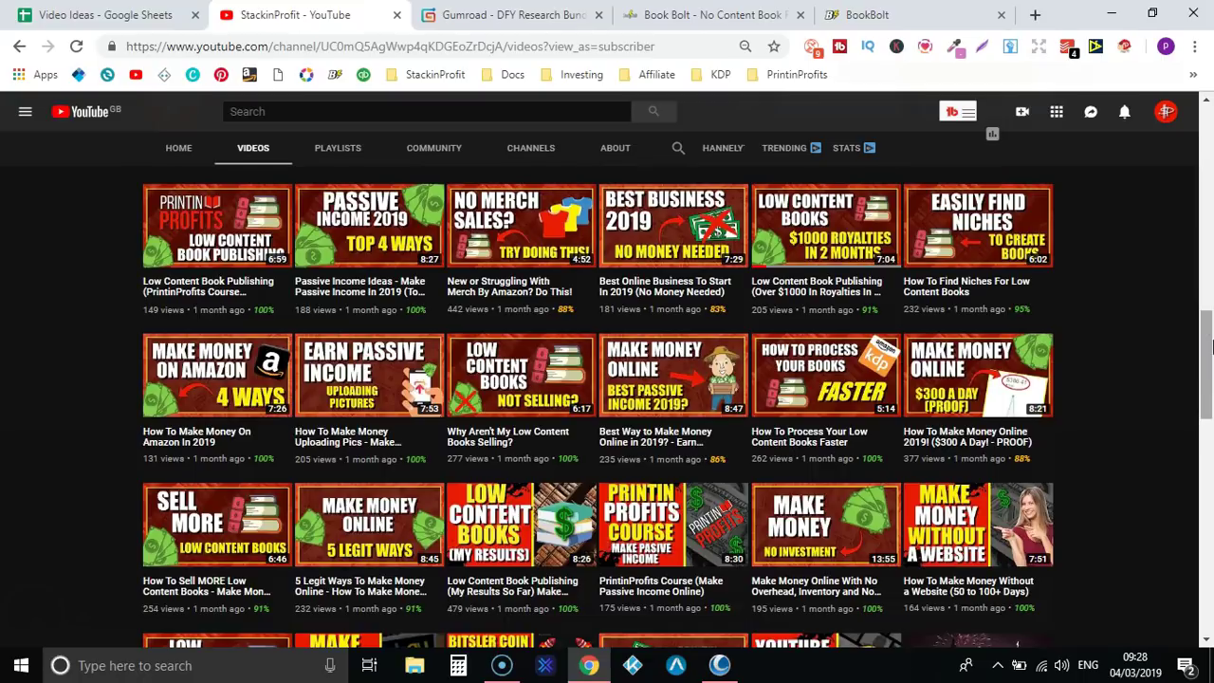
left_click_drag(1211, 347, 1210, 119)
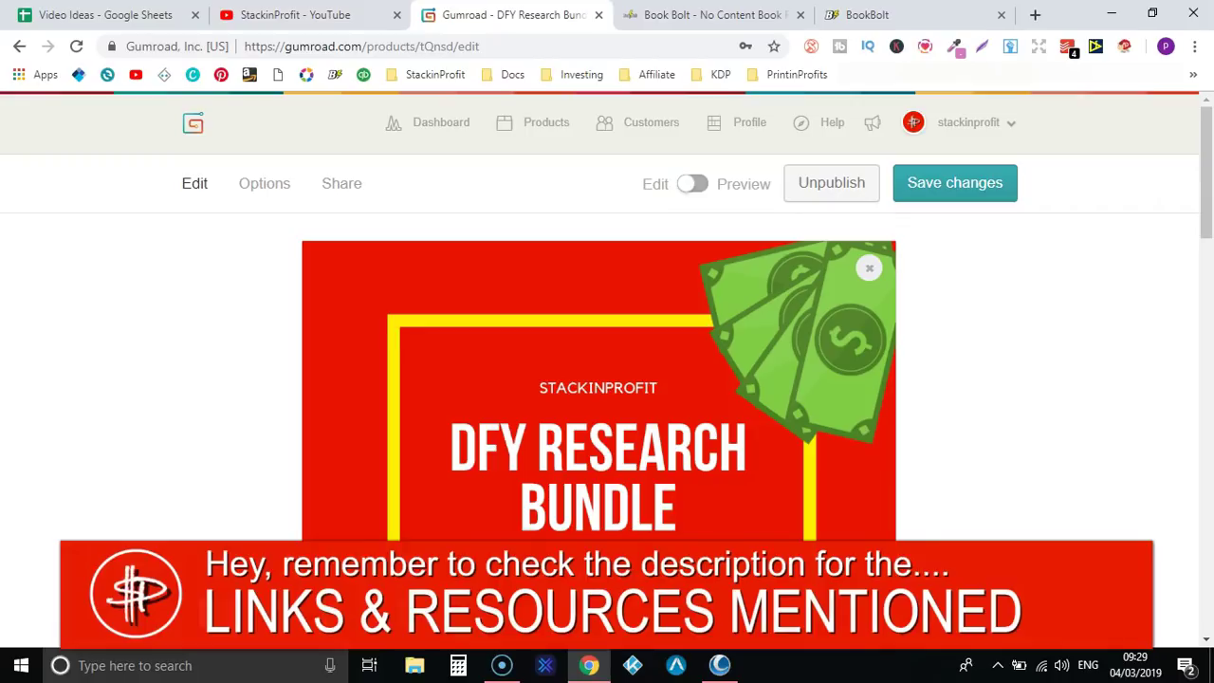
left_click_drag(1209, 166, 1207, 252)
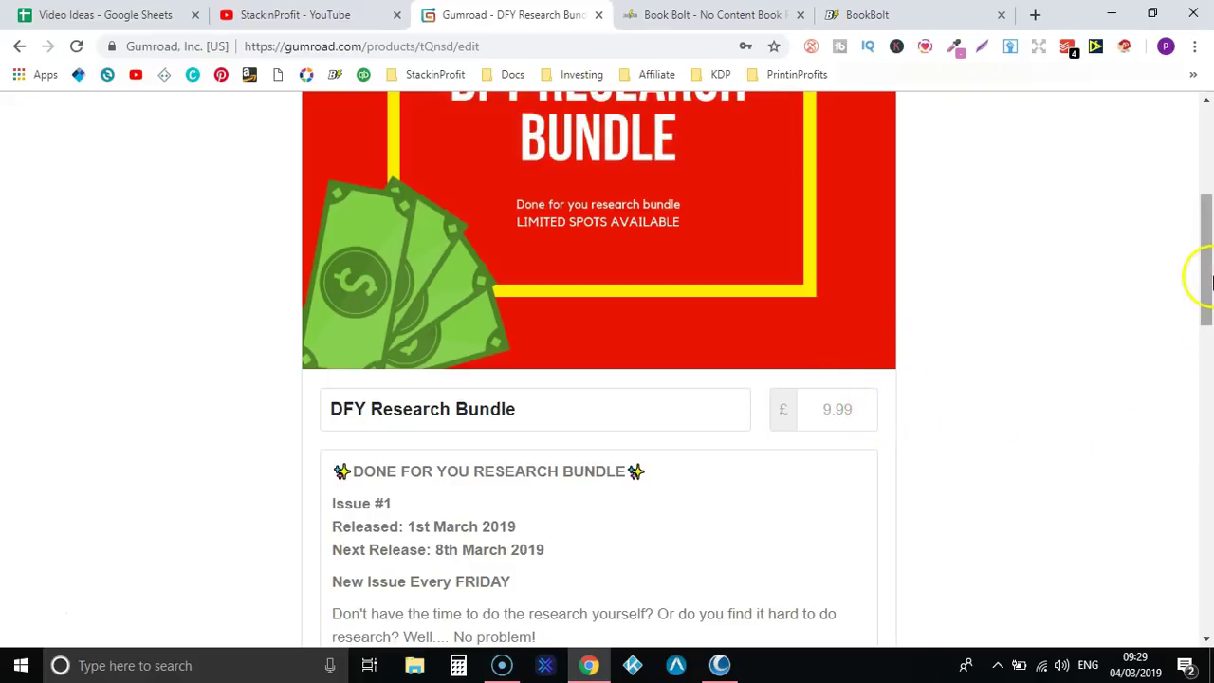
left_click_drag(1203, 275, 1211, 328)
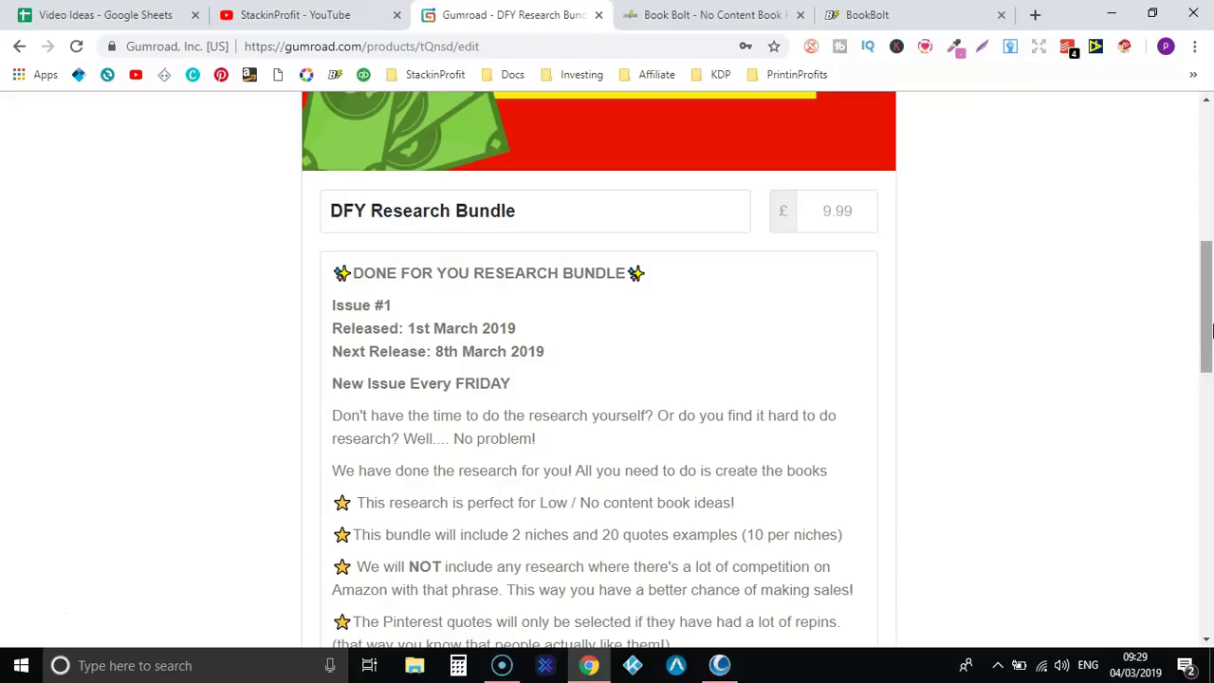
scroll(1211, 328, "up", 7)
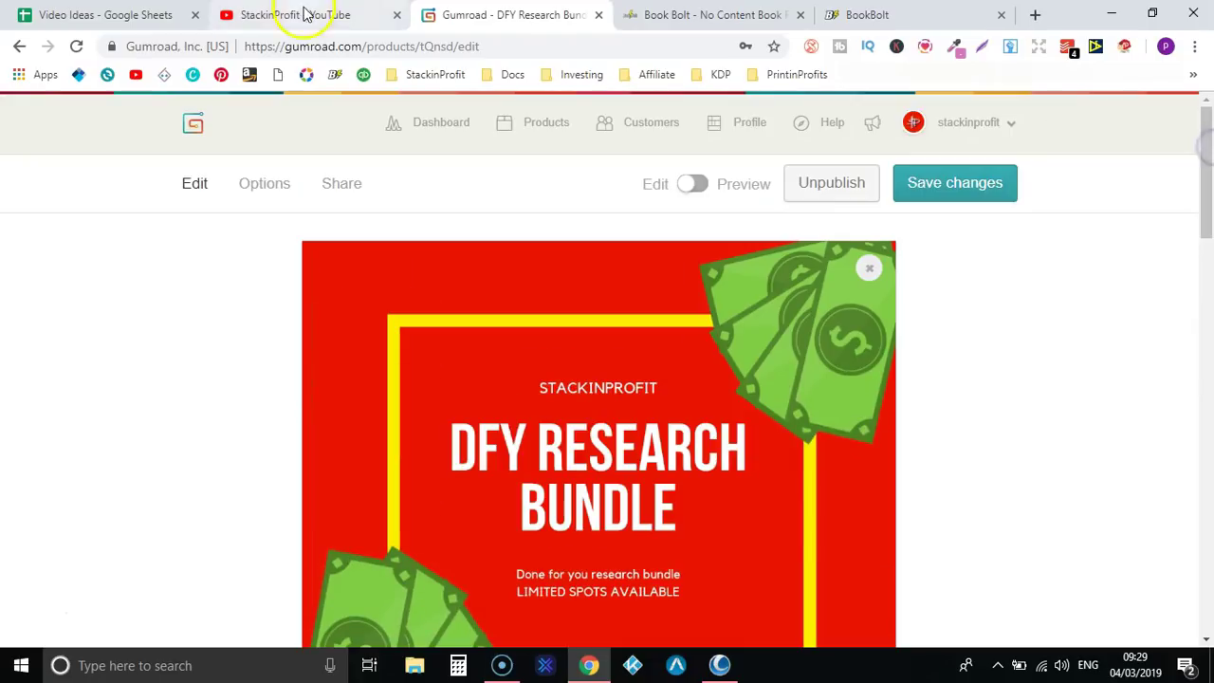
left_click(303, 15)
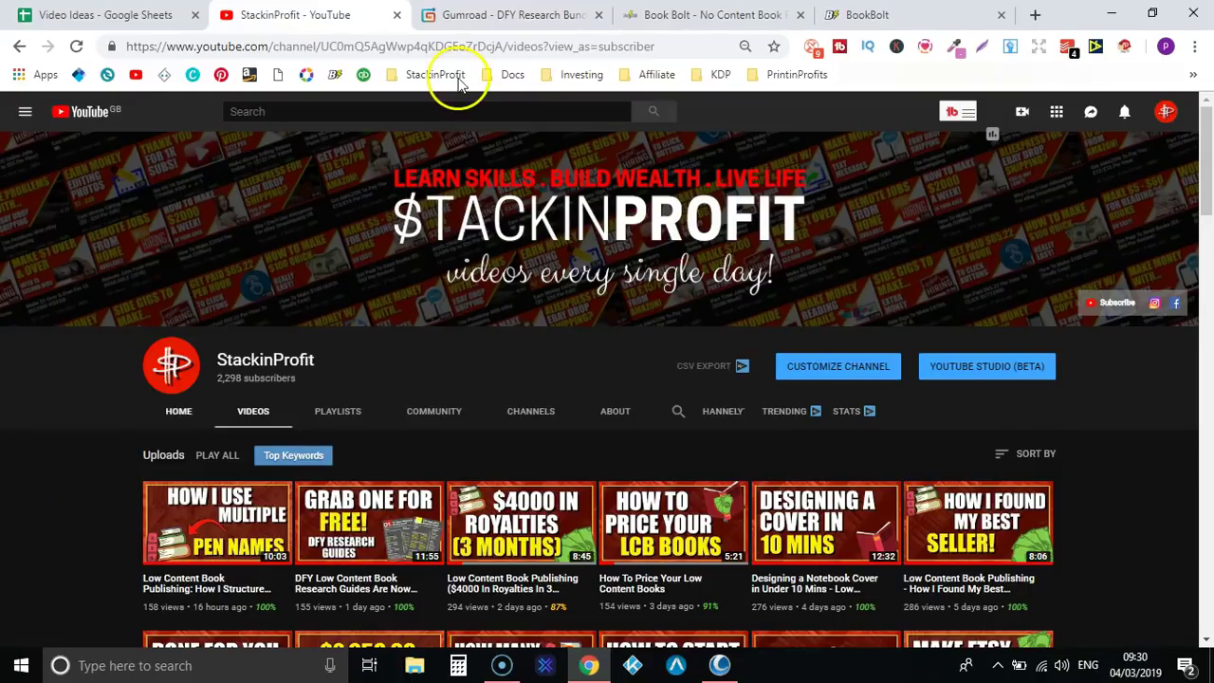
Switch to the Book Bolt website and review its niche research, cover design and book listing features.
left_click(712, 14)
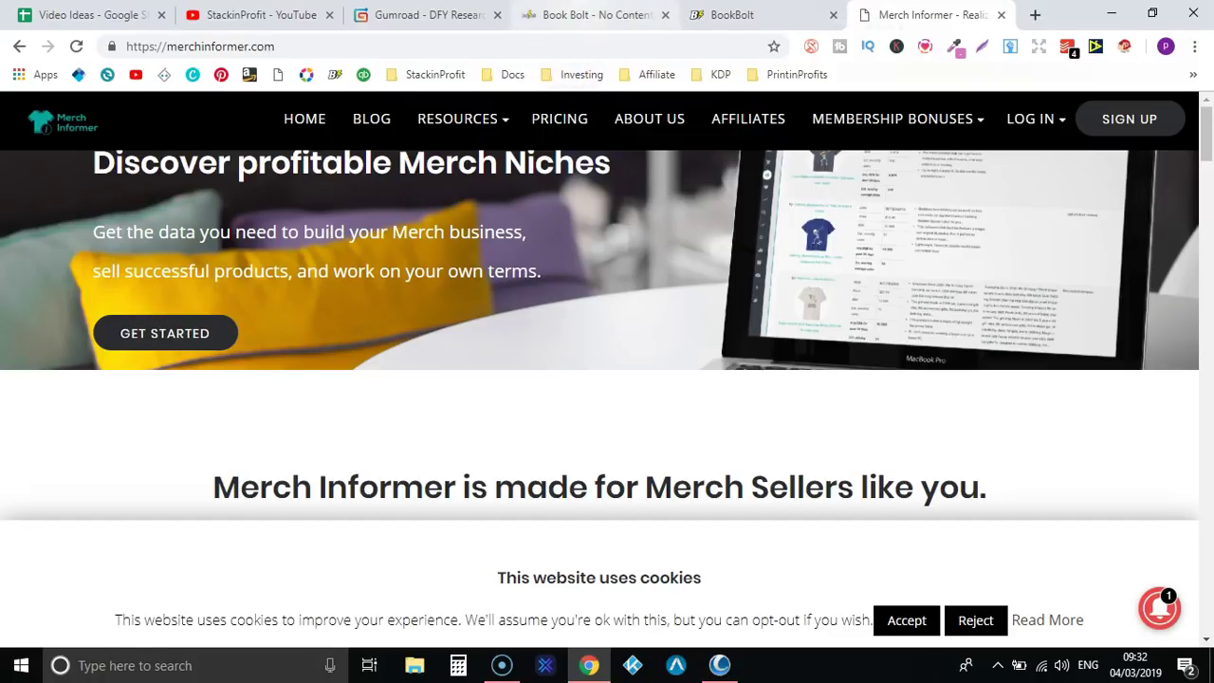
left_click(593, 14)
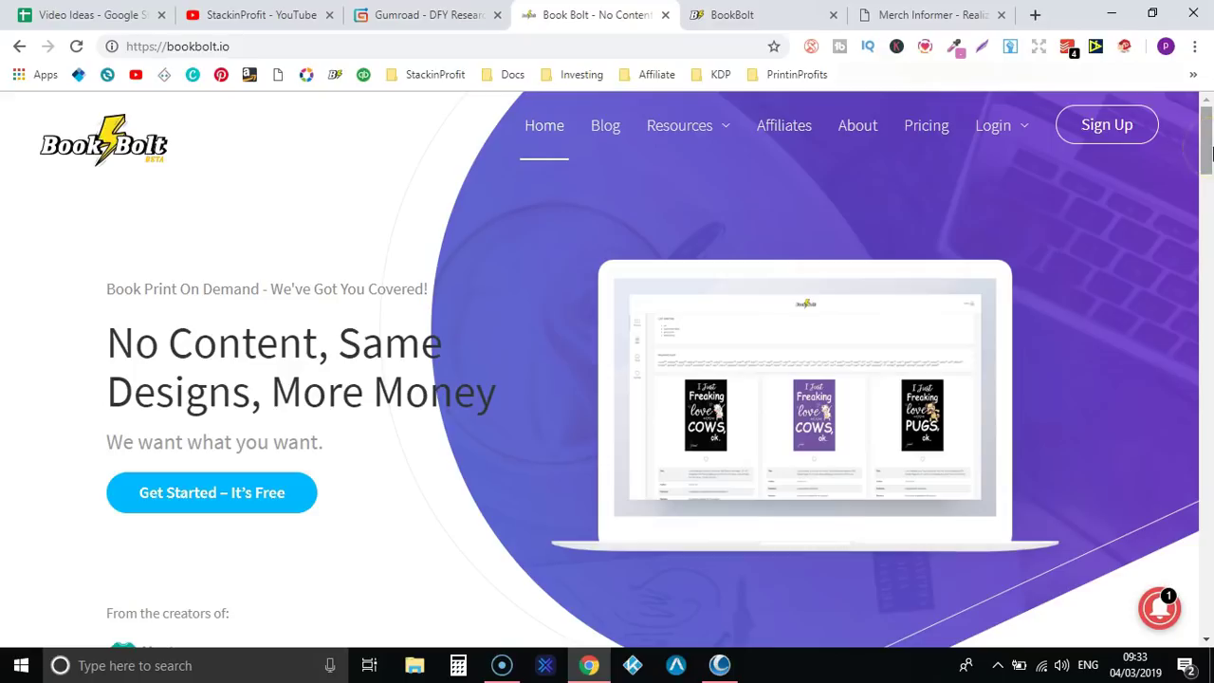
left_click_drag(1208, 142, 1207, 213)
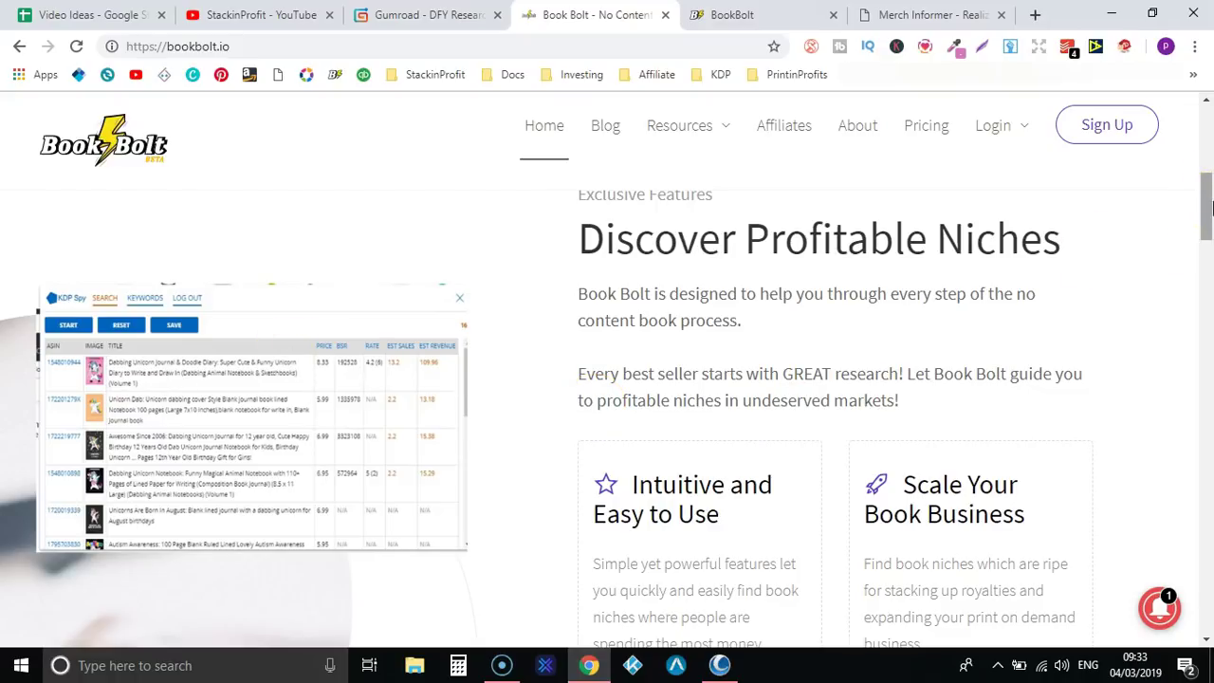
left_click_drag(1207, 204, 1207, 296)
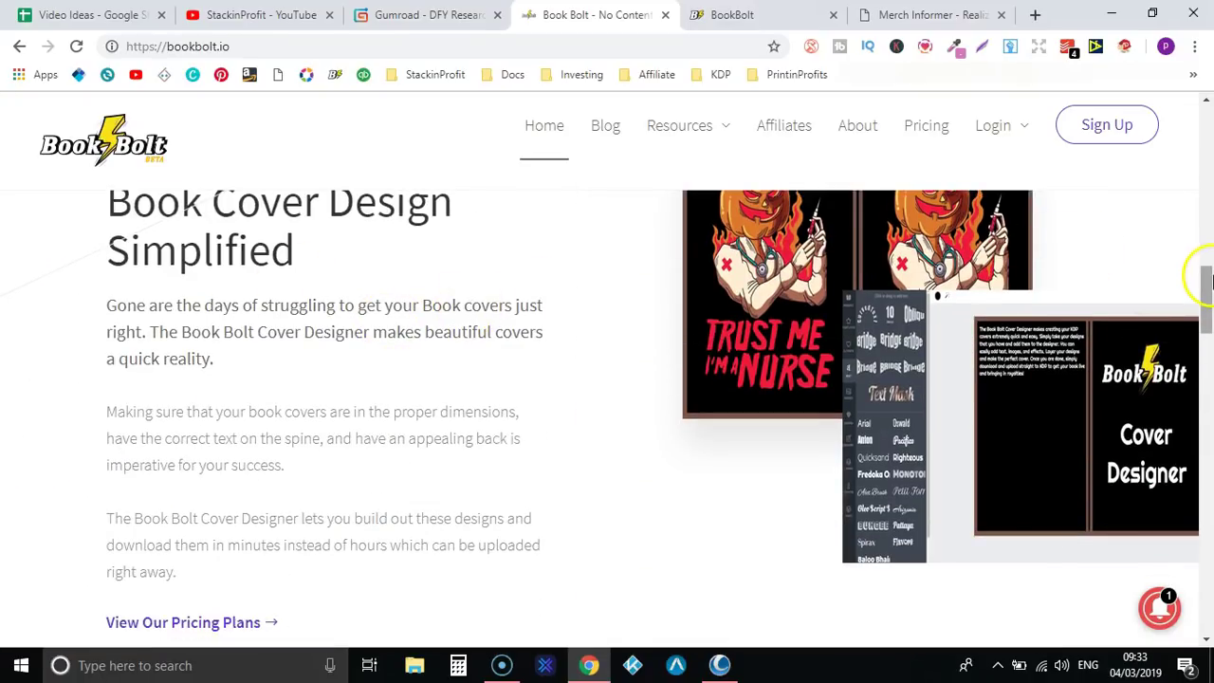
left_click_drag(1207, 288, 1208, 285)
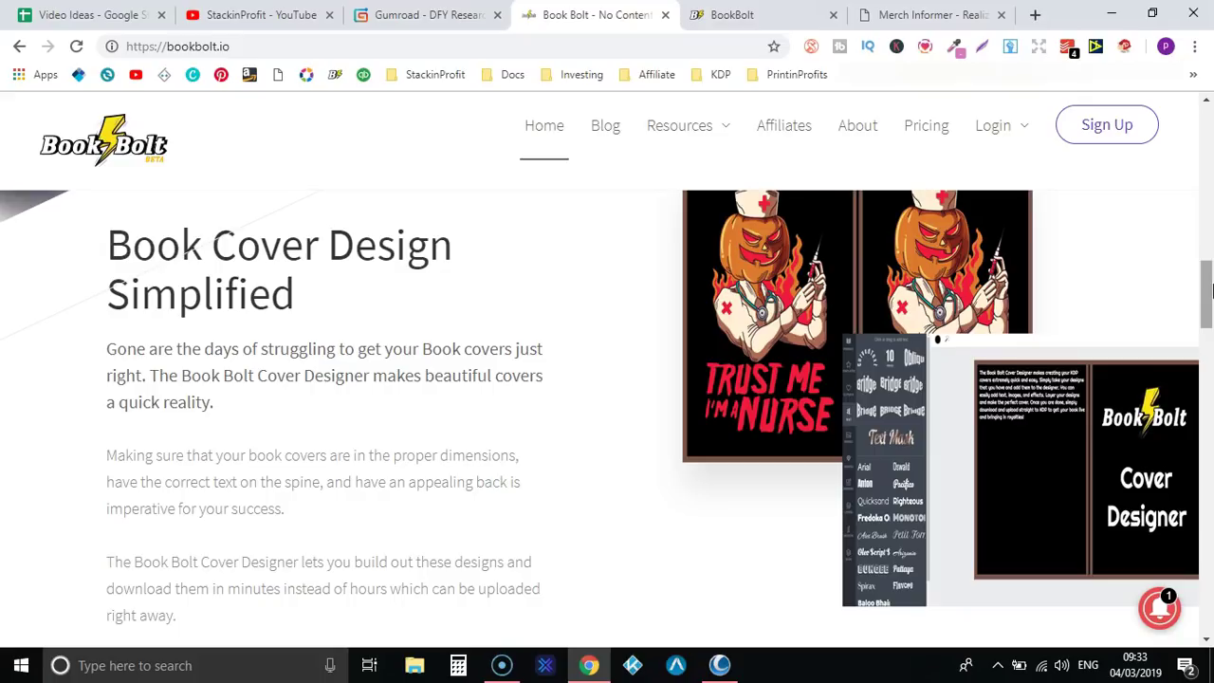
left_click_drag(1209, 291, 1210, 354)
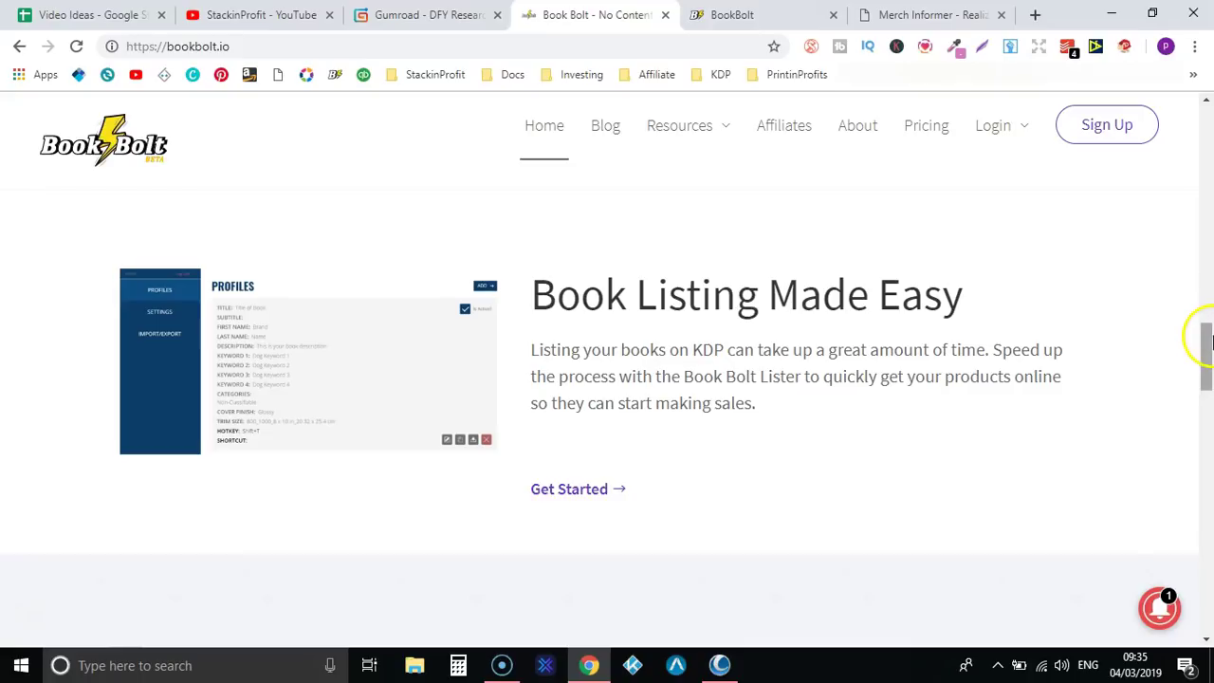
Check the monthly and one-time payment plans in Book Bolt's pricing section, highlighting the one-time price.
left_click_drag(1206, 340, 1206, 455)
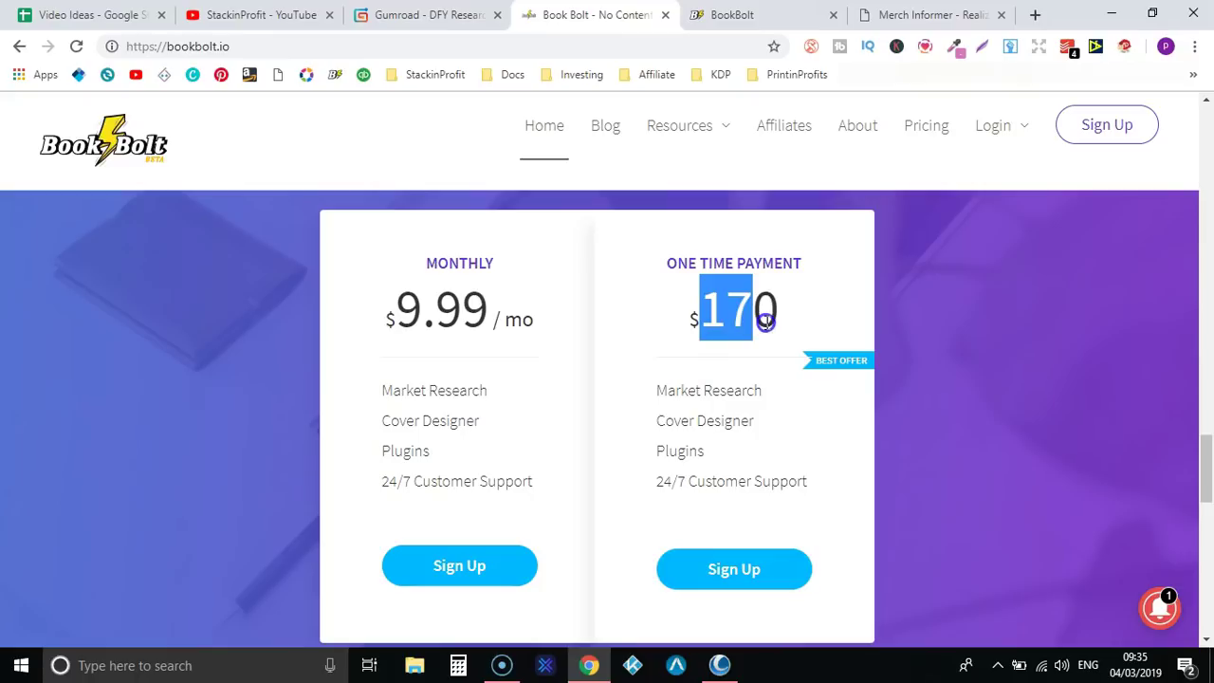
left_click_drag(766, 321, 775, 320)
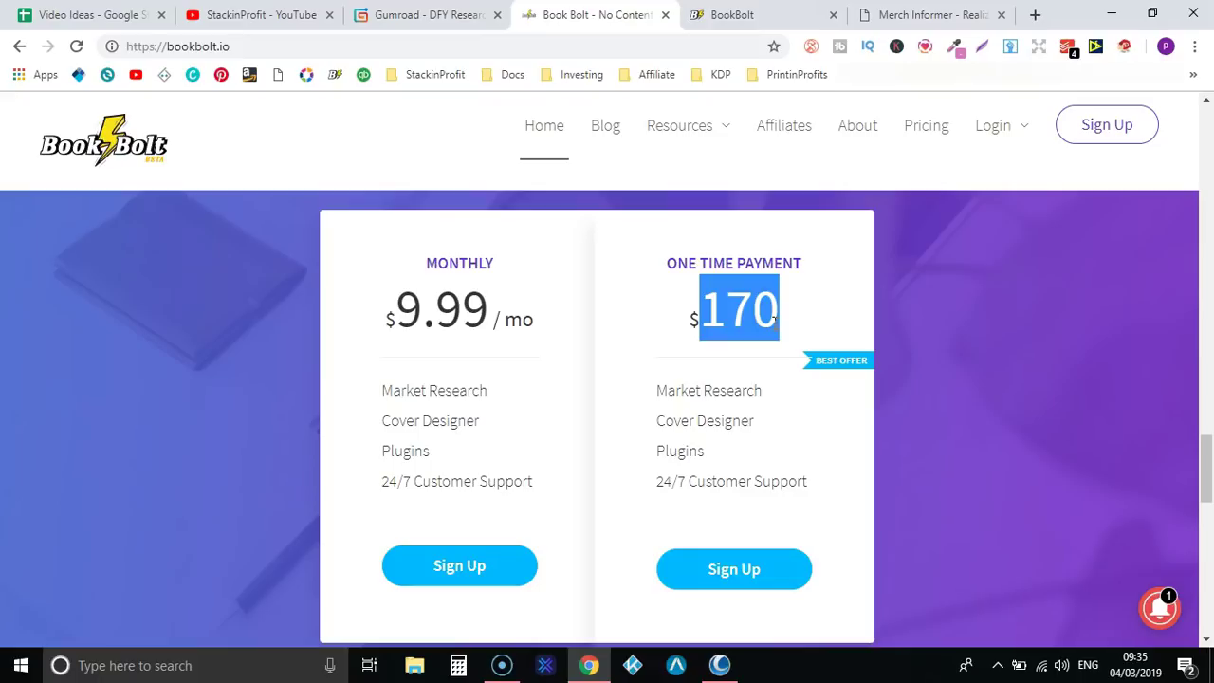
left_click_drag(1205, 447, 1207, 115)
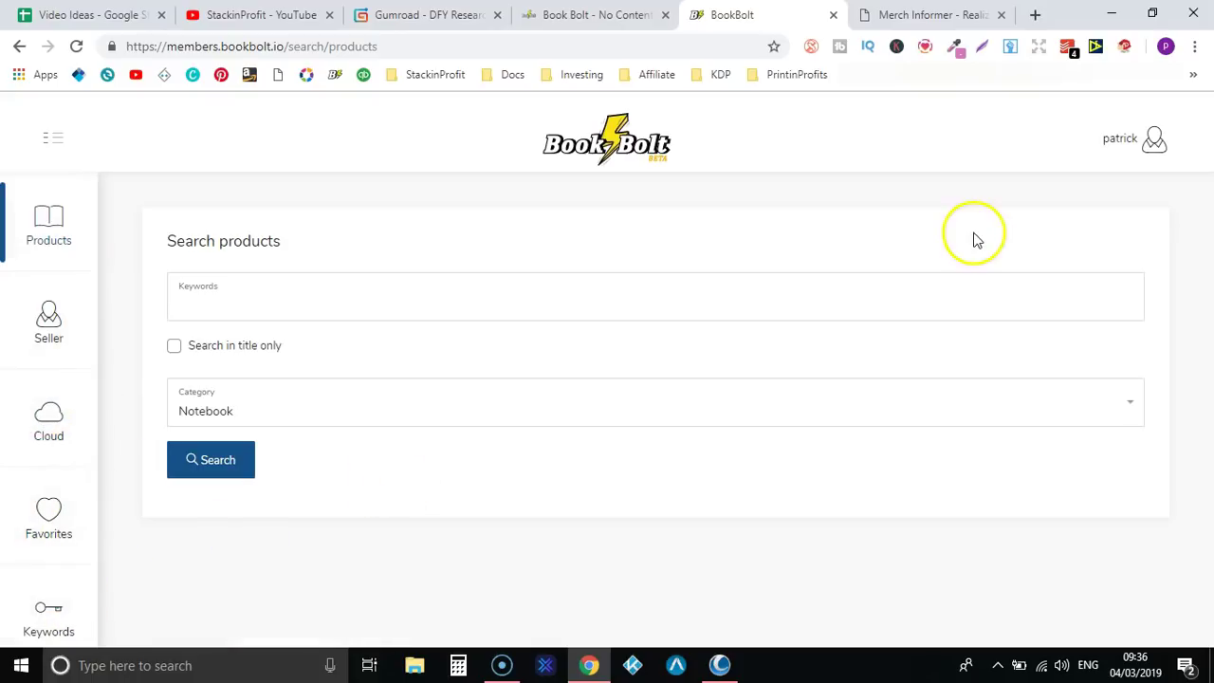
In the Book Bolt members area, look over the account menu's tools and the product search's keyword suggestions and category options.
left_click(1139, 152)
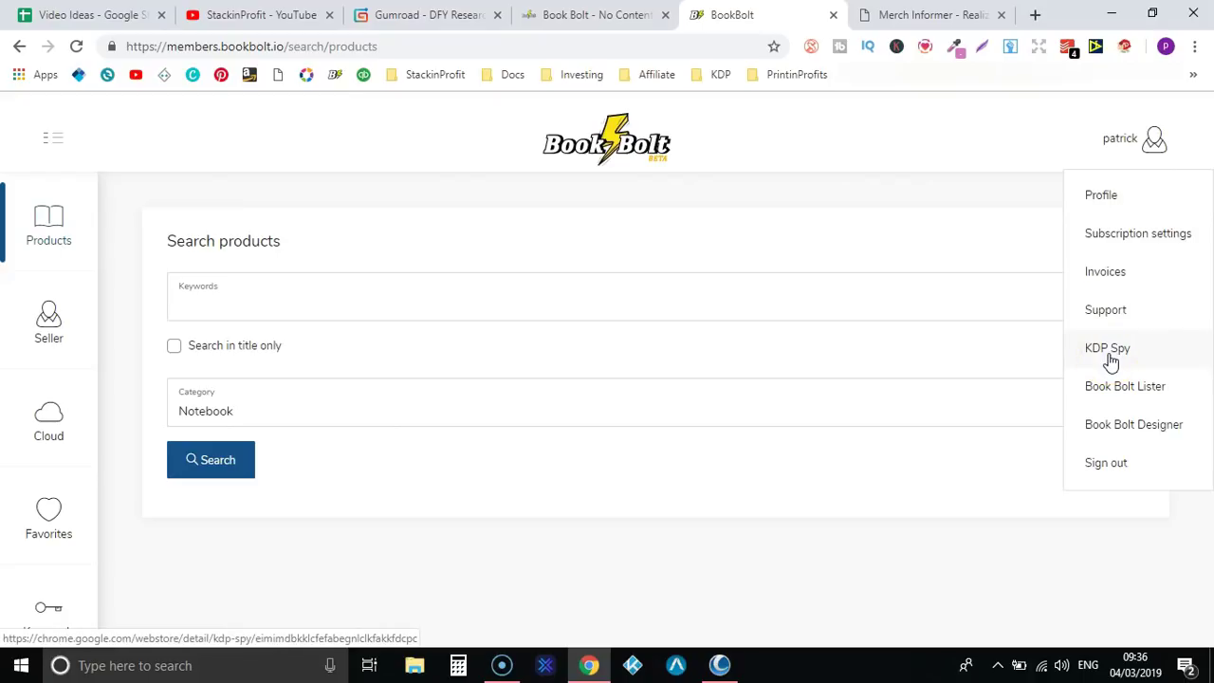
left_click(245, 300)
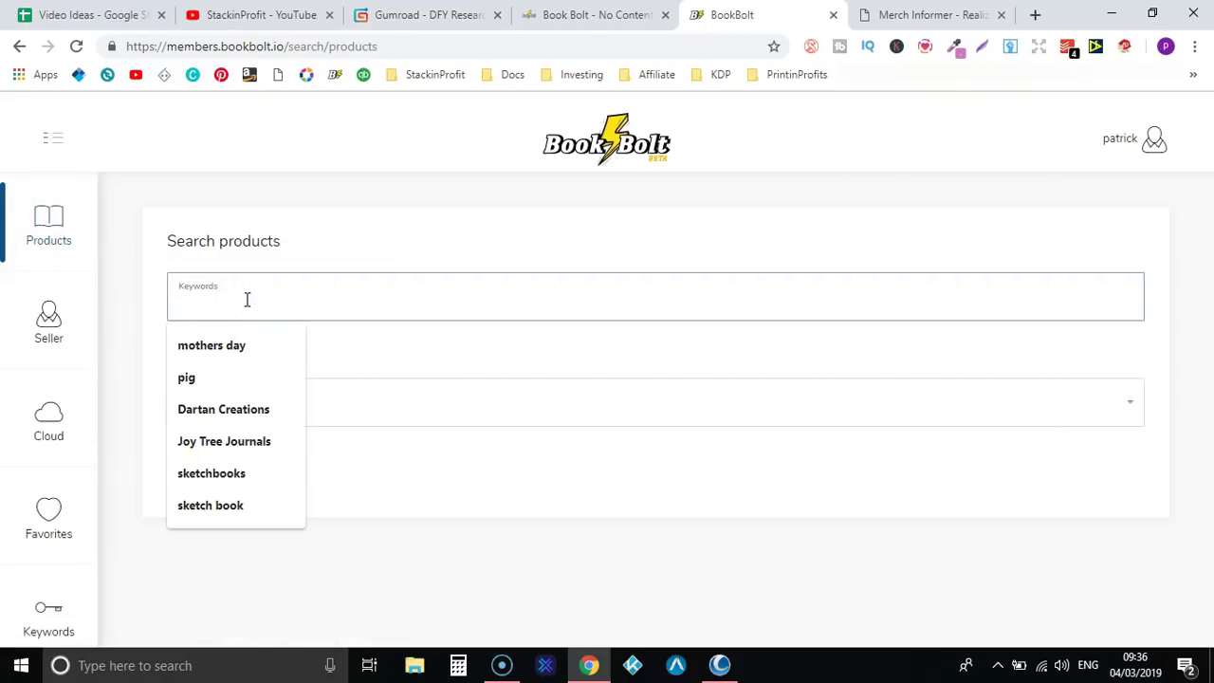
left_click(157, 300)
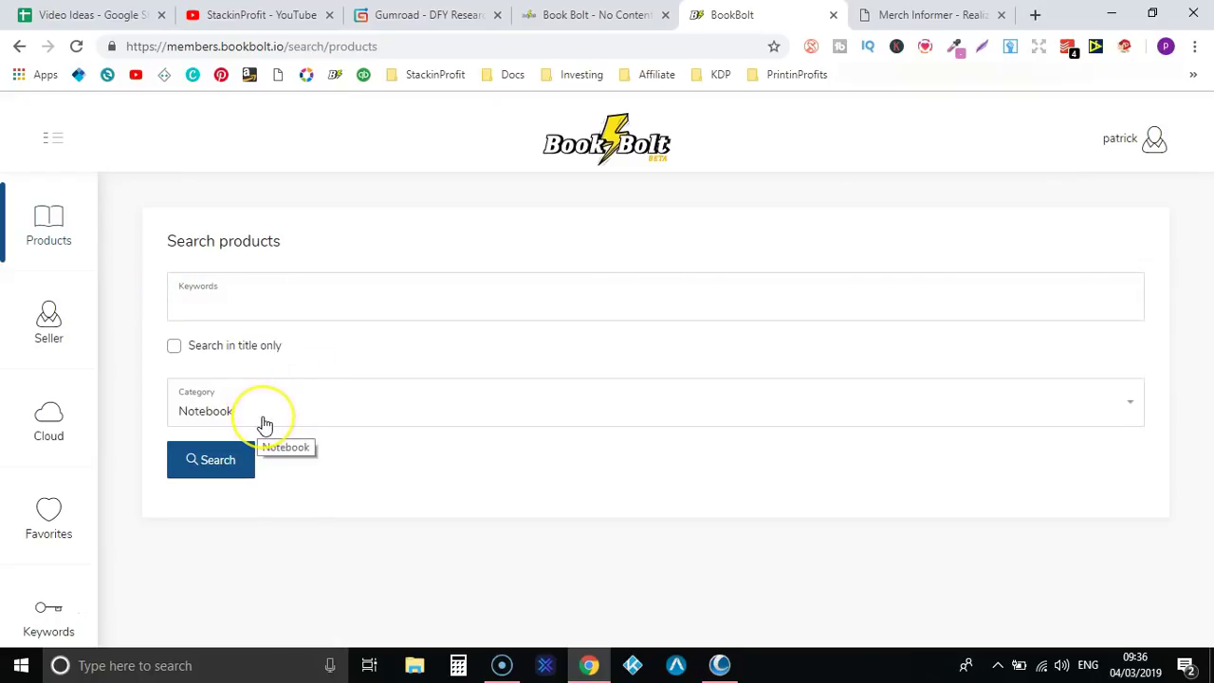
left_click(325, 415)
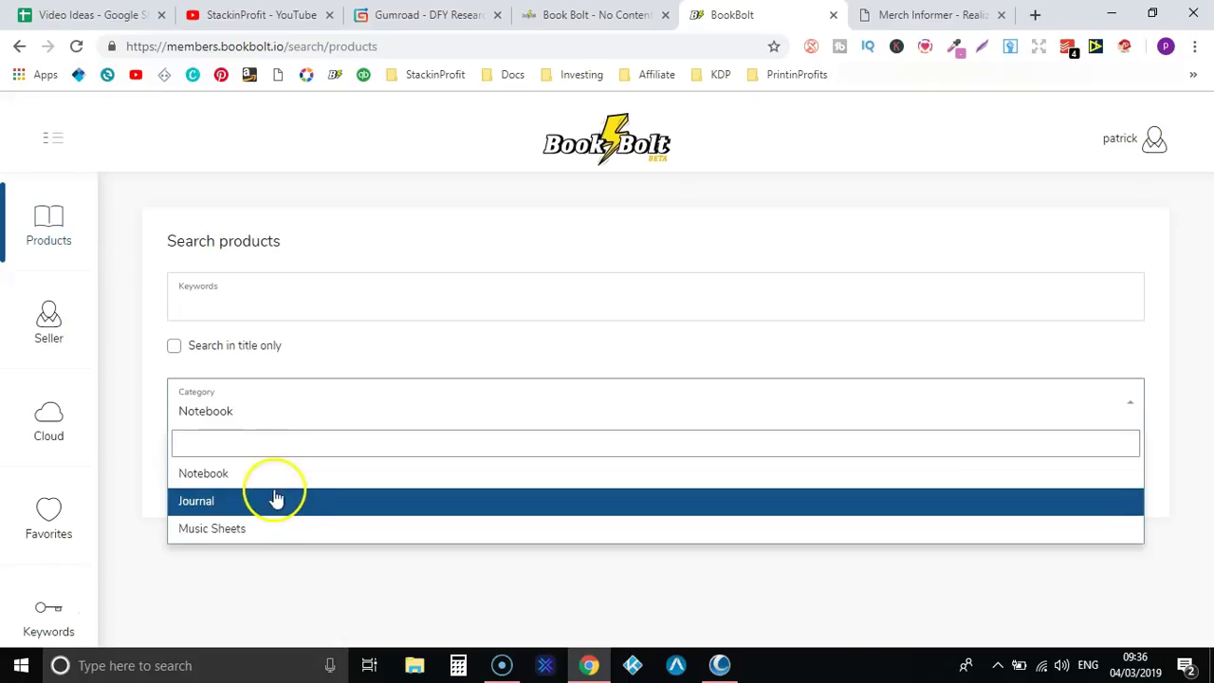
Search products for the keyword "mothers day" in the Notebook category.
left_click(252, 309)
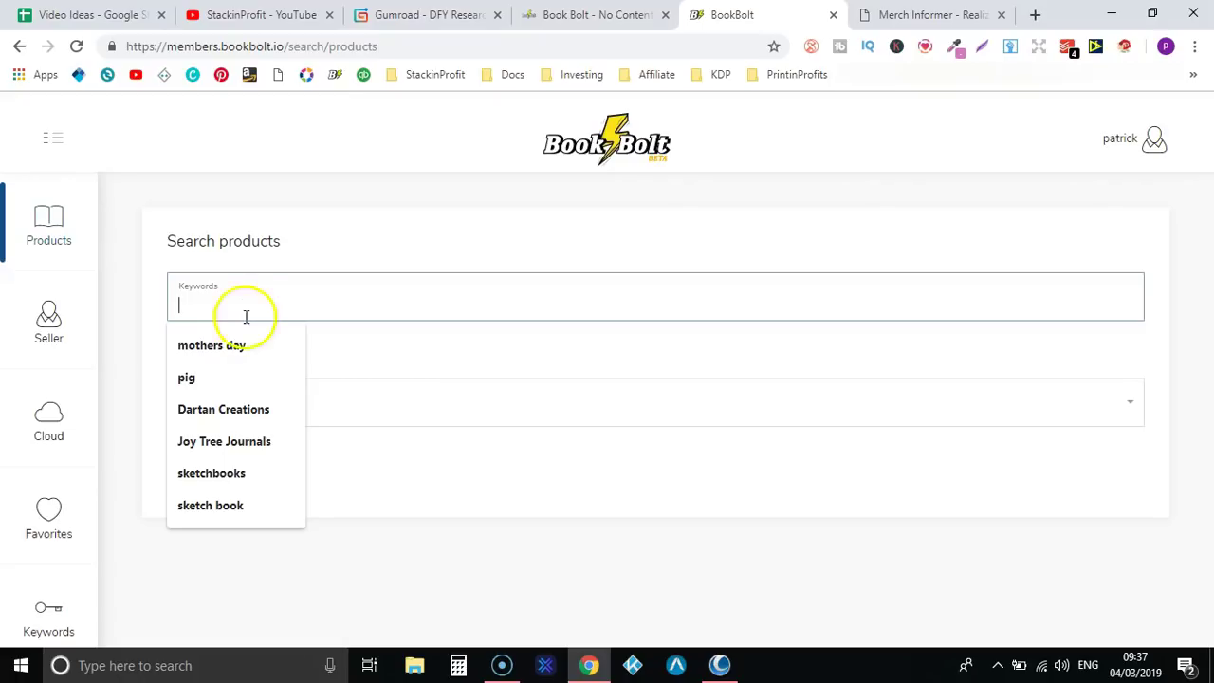
left_click(227, 344)
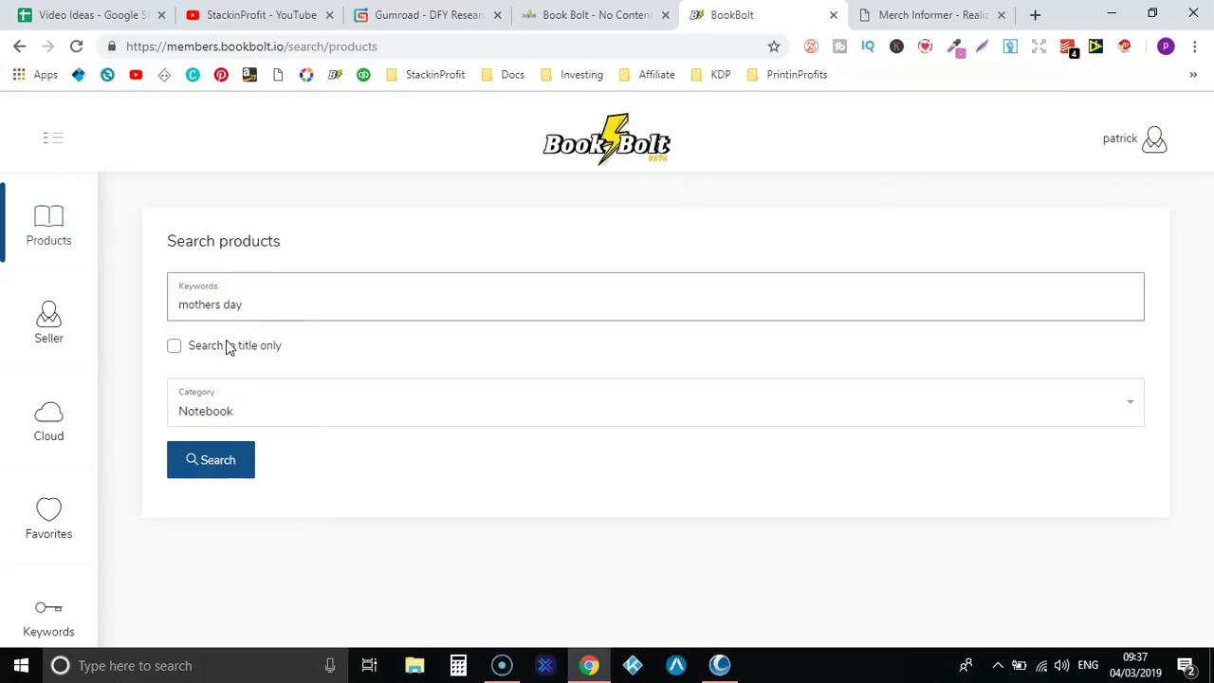
left_click(231, 313)
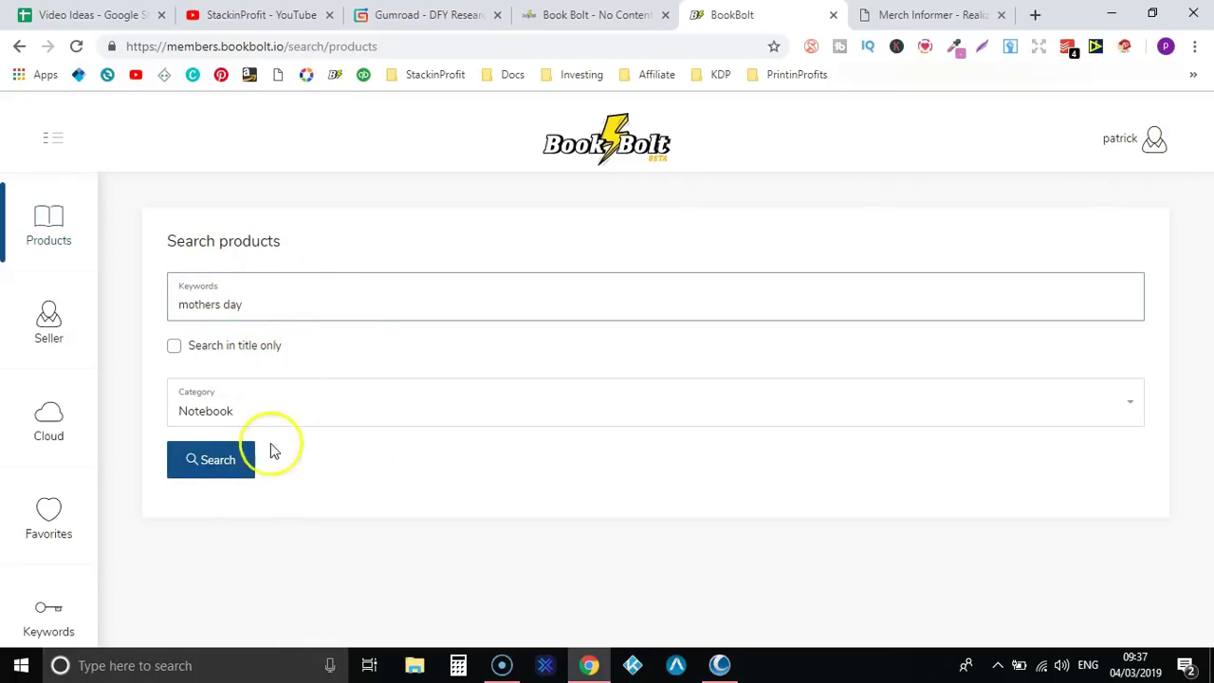
left_click(219, 461)
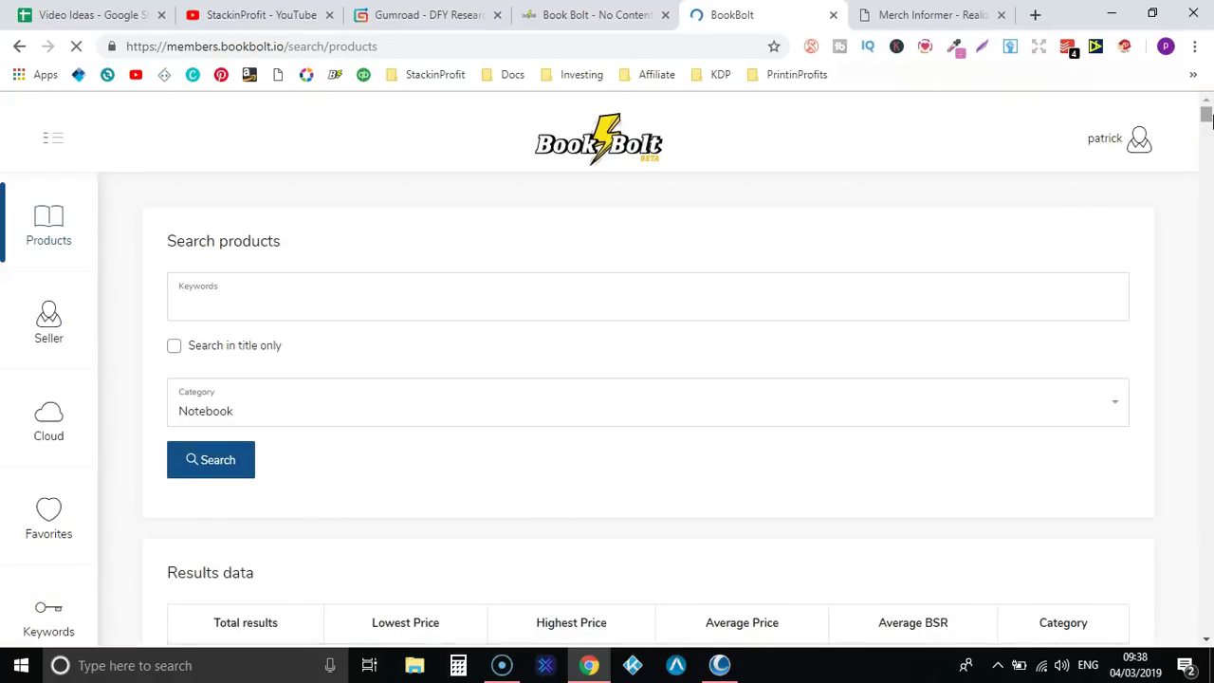
Examine the results data for the mothers day search, highlighting the lowest and average prices, and view the keyword count.
mouse_move(1207, 116)
left_mouse_down()
mouse_move(1208, 131)
mouse_move(1208, 117)
left_mouse_up()
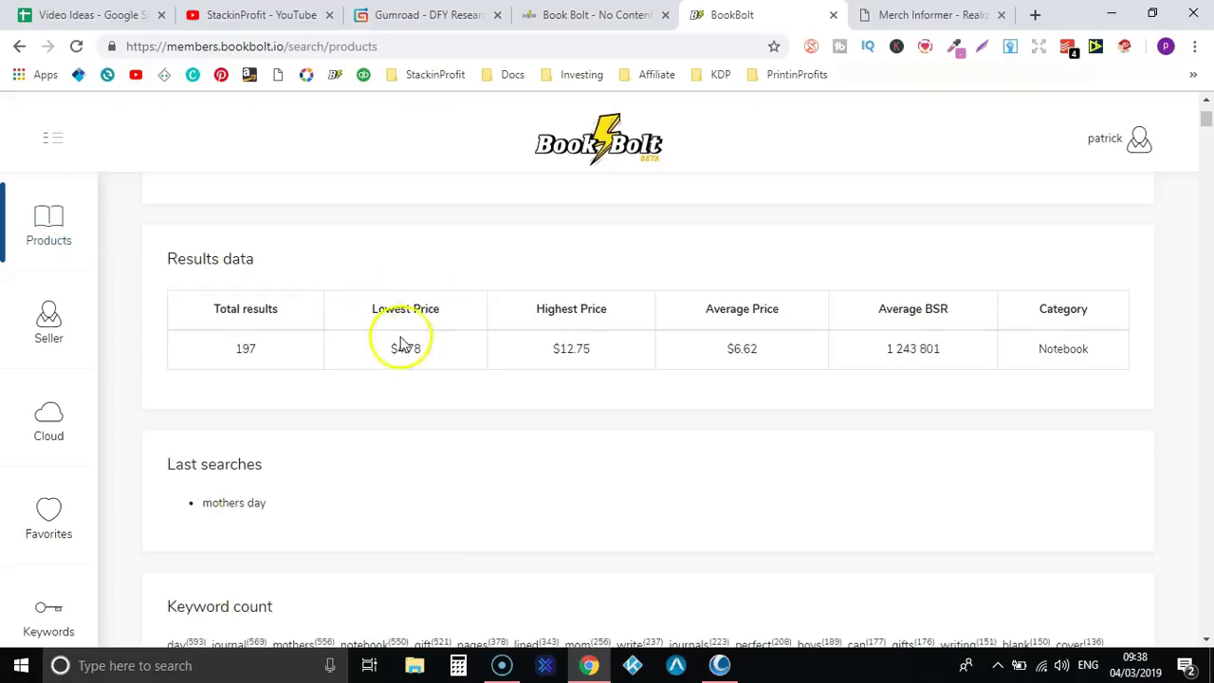
left_click_drag(394, 351, 429, 357)
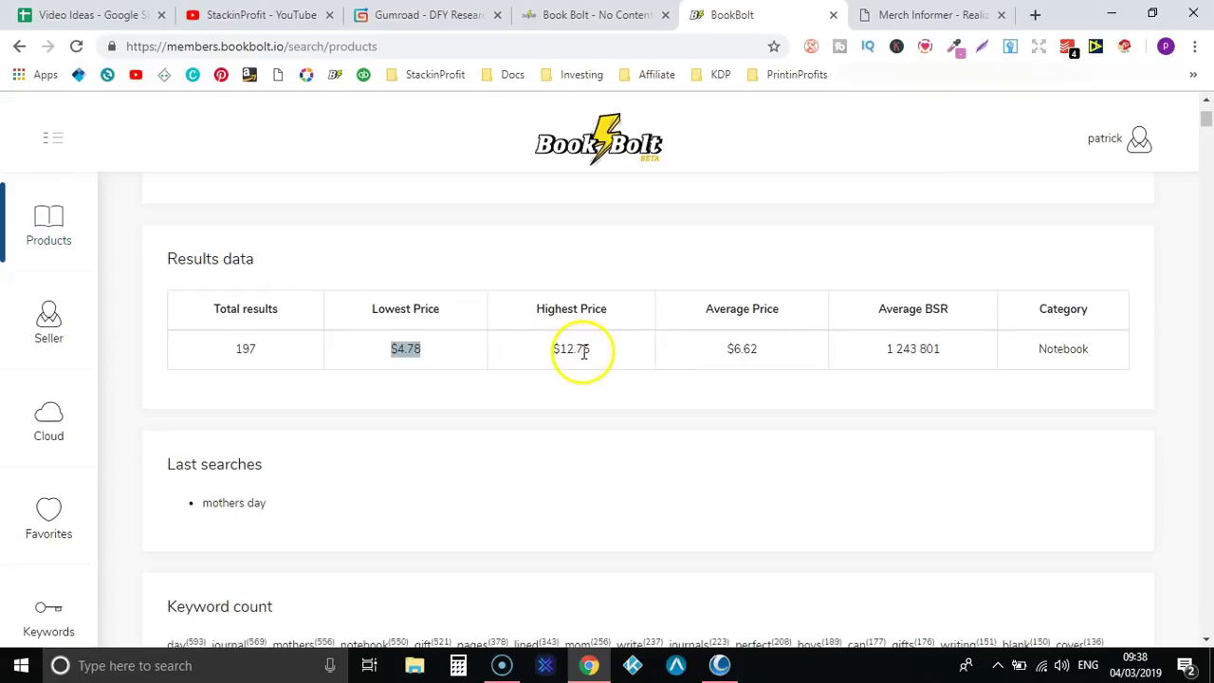
left_click_drag(778, 346, 727, 353)
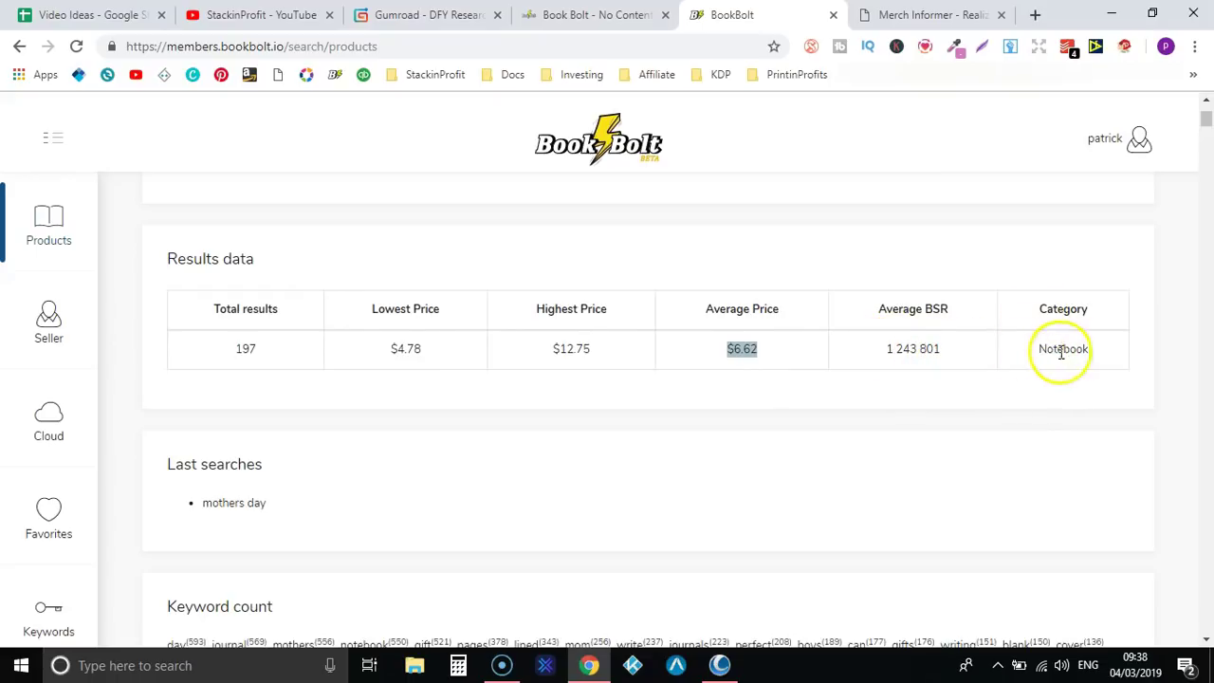
left_click(1207, 122)
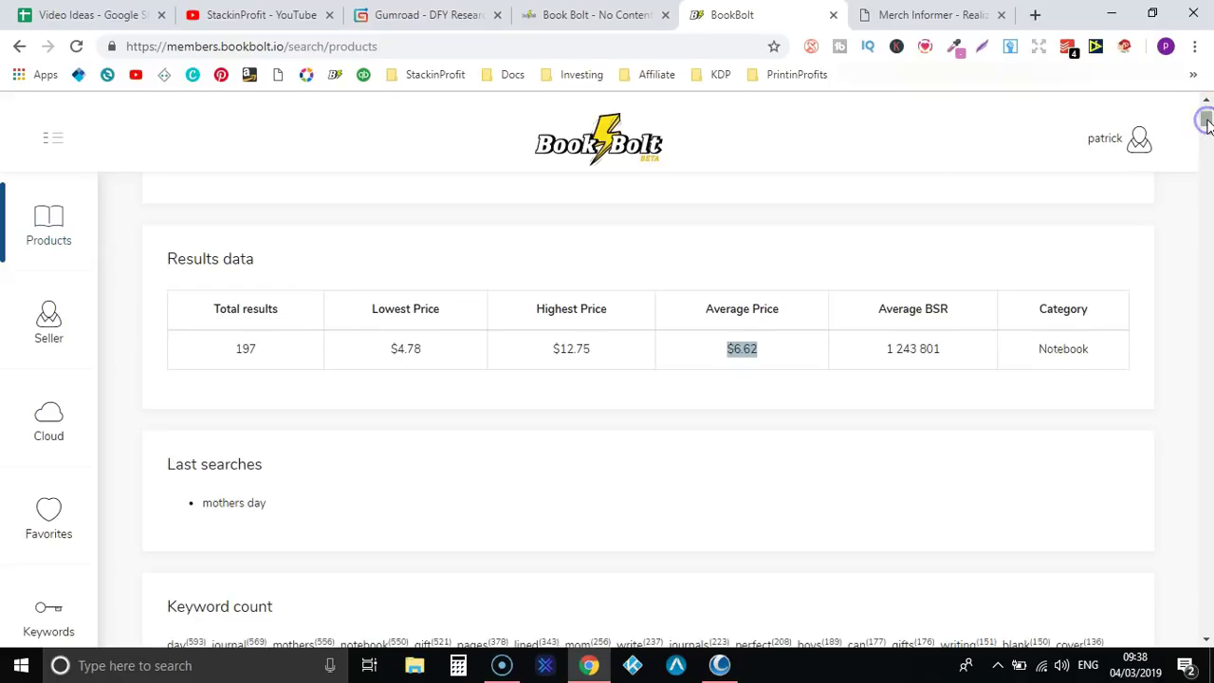
left_click_drag(1207, 121, 1207, 126)
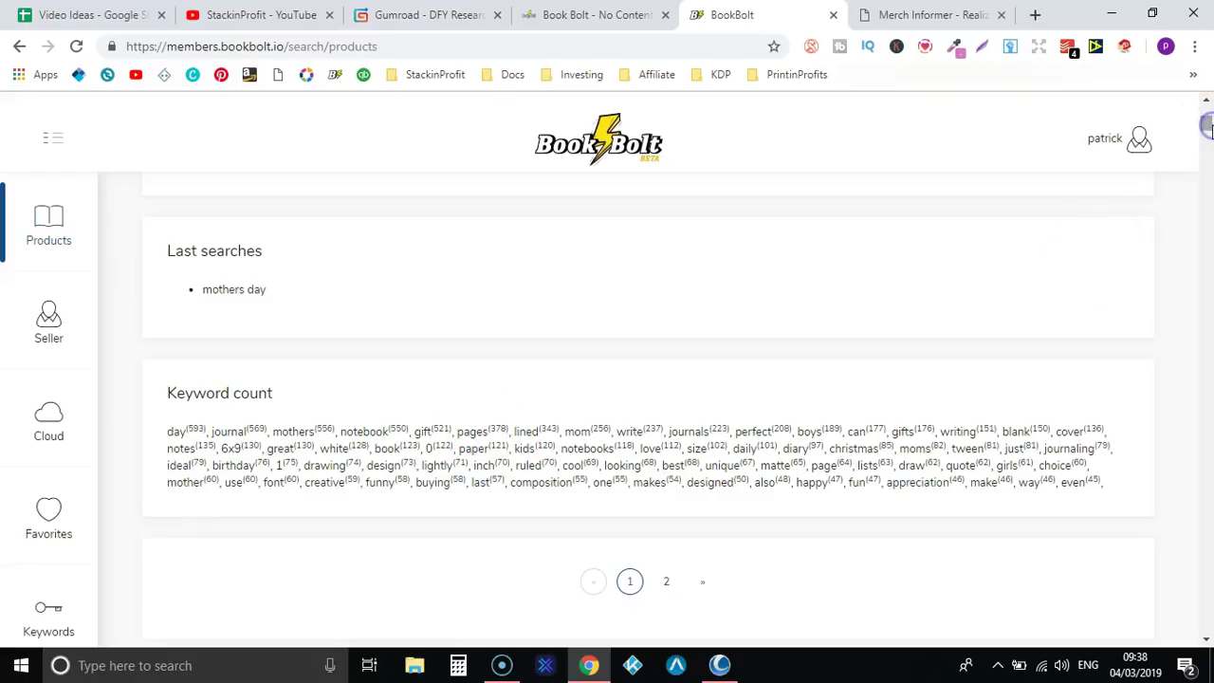
Examine the first book listings in the search results, comparing covers, titles, authors, reviews, prices, BSR and estimated monthly sales.
left_click_drag(1208, 126, 1208, 131)
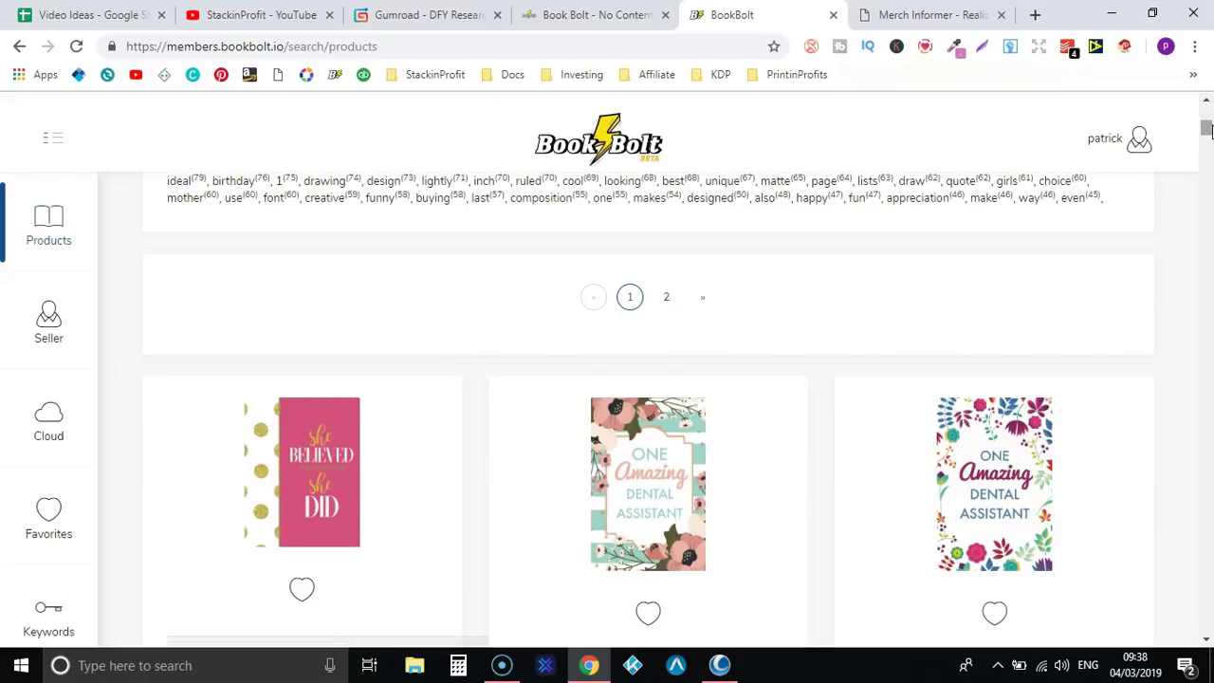
left_click_drag(1209, 130, 1208, 132)
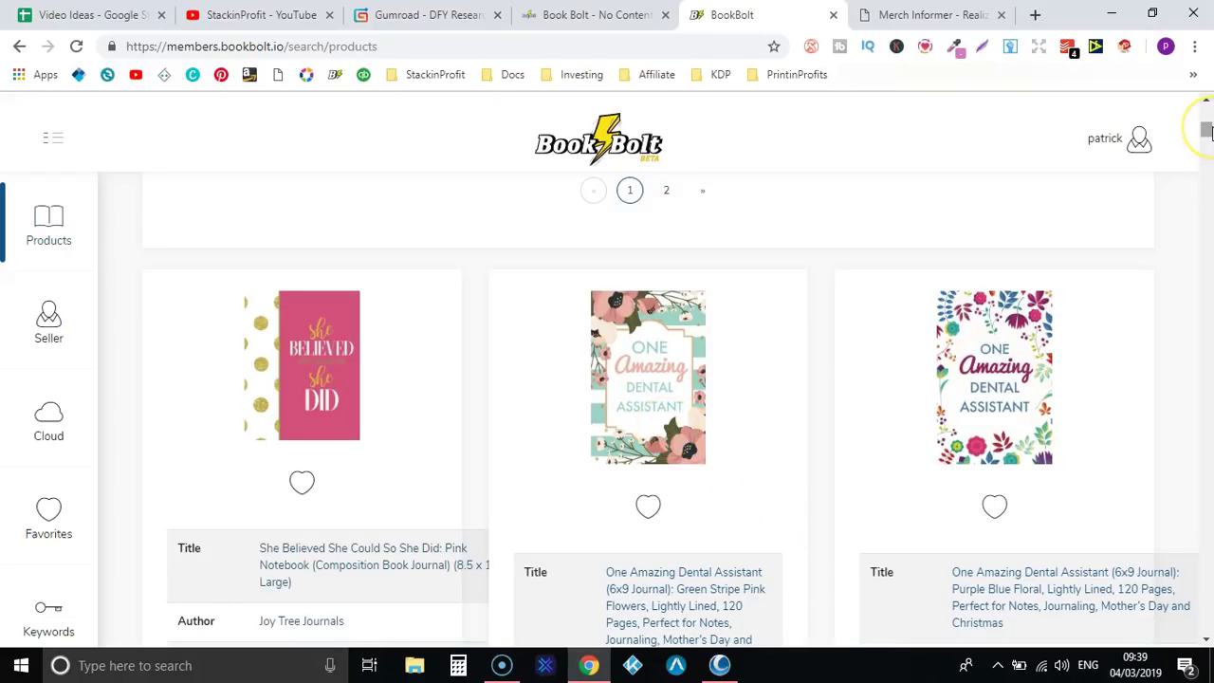
left_click_drag(1208, 133, 1208, 135)
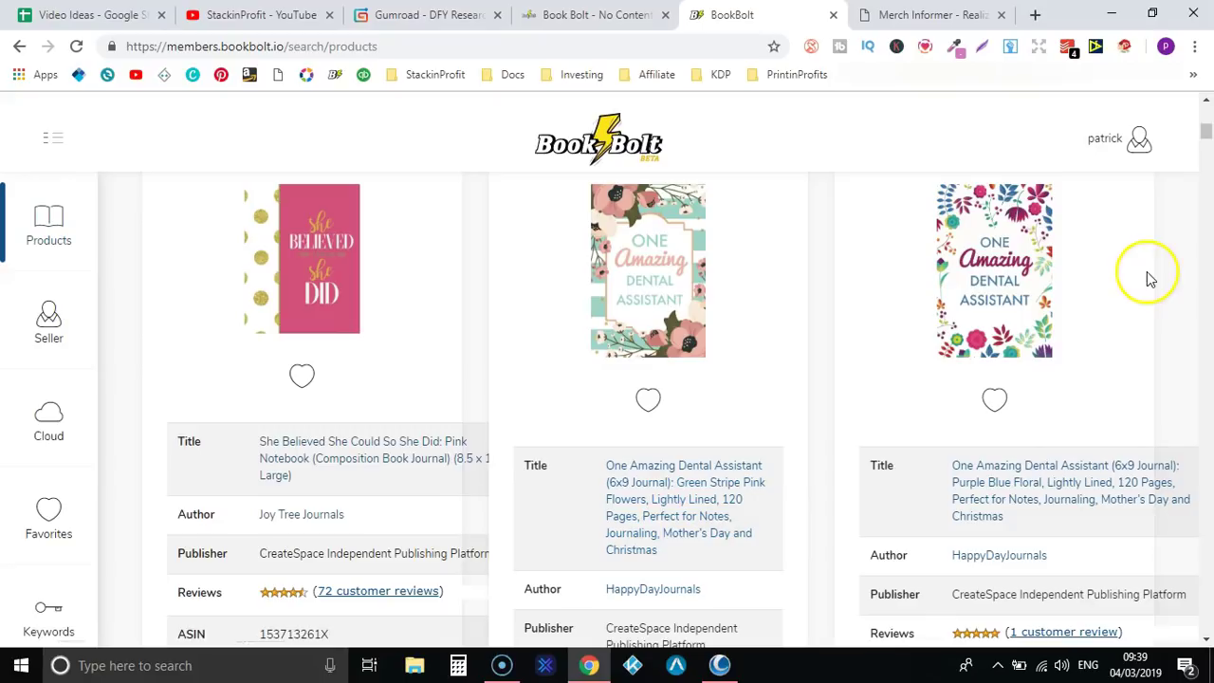
scroll(1198, 277, "down", 2)
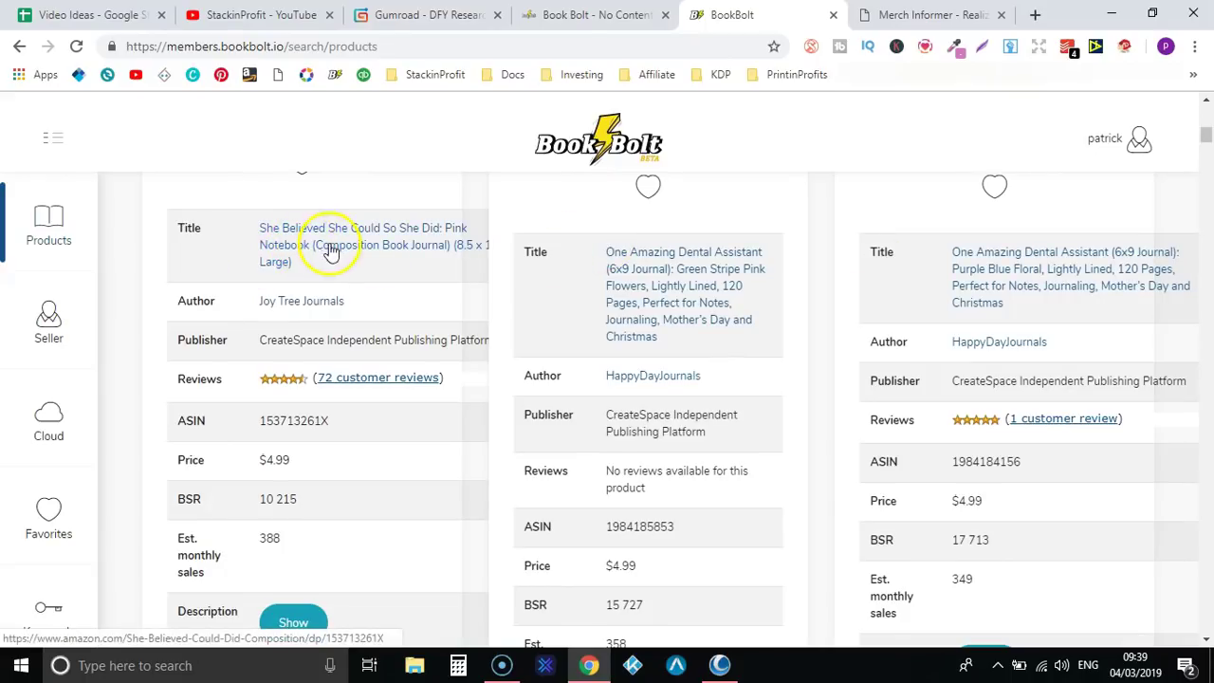
scroll(557, 317, "up", 1)
scroll(557, 317, "up", 2)
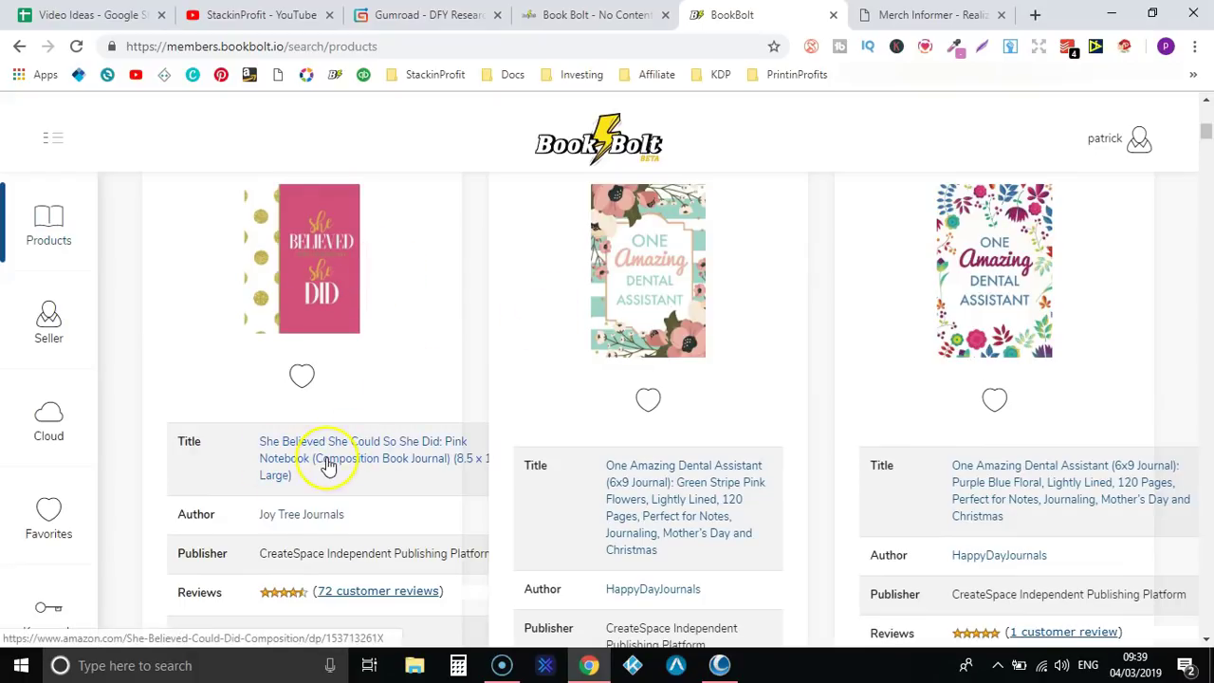
scroll(326, 457, "down", 1)
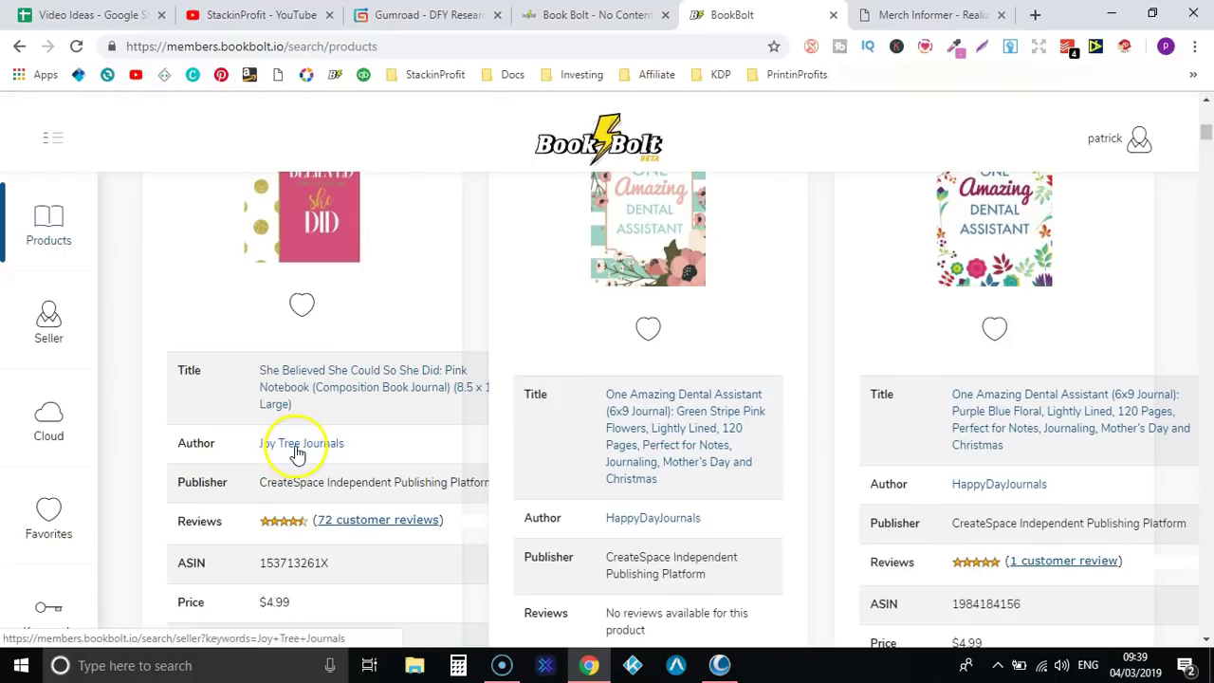
scroll(391, 467, "down", 1)
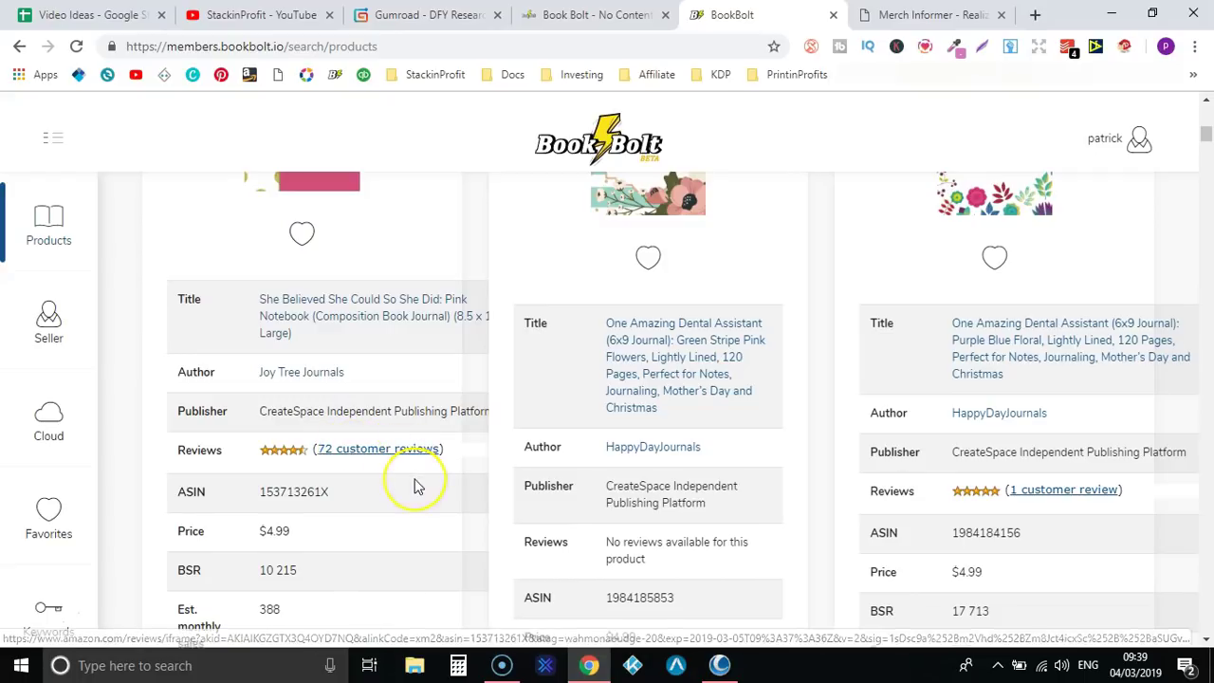
Examine further book listings in the mothers day results, comparing their reviews, prices, BSR and estimated monthly sales.
scroll(417, 486, "down", 1)
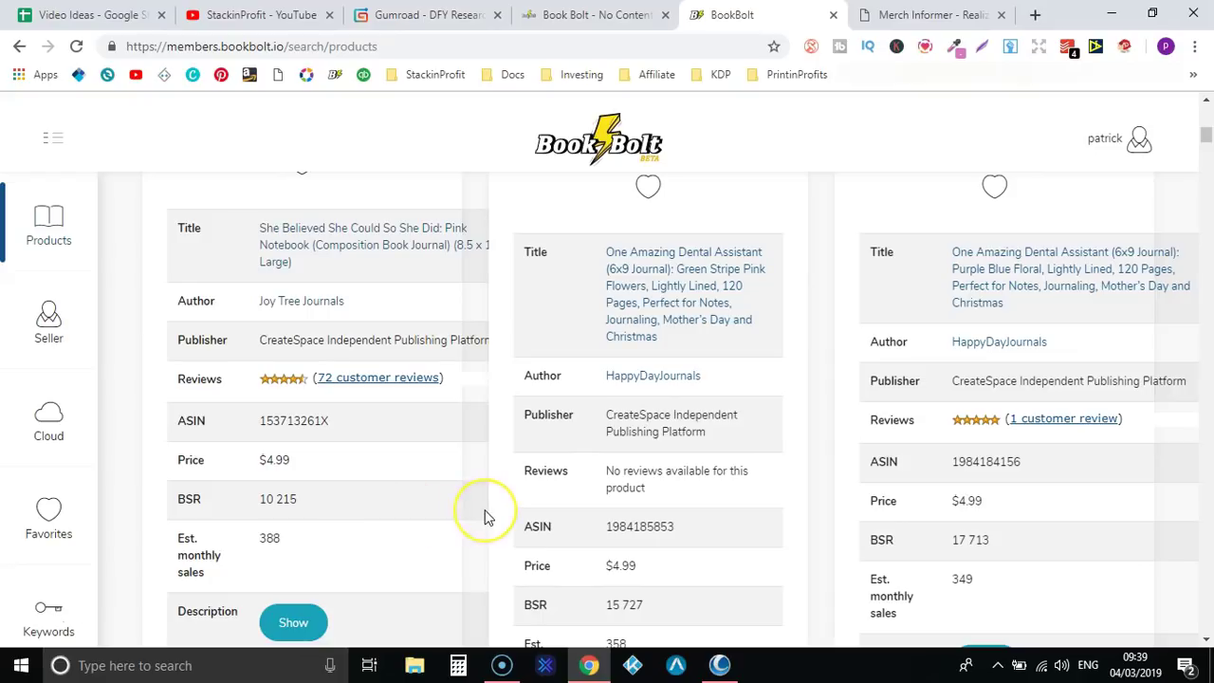
scroll(484, 517, "down", 5)
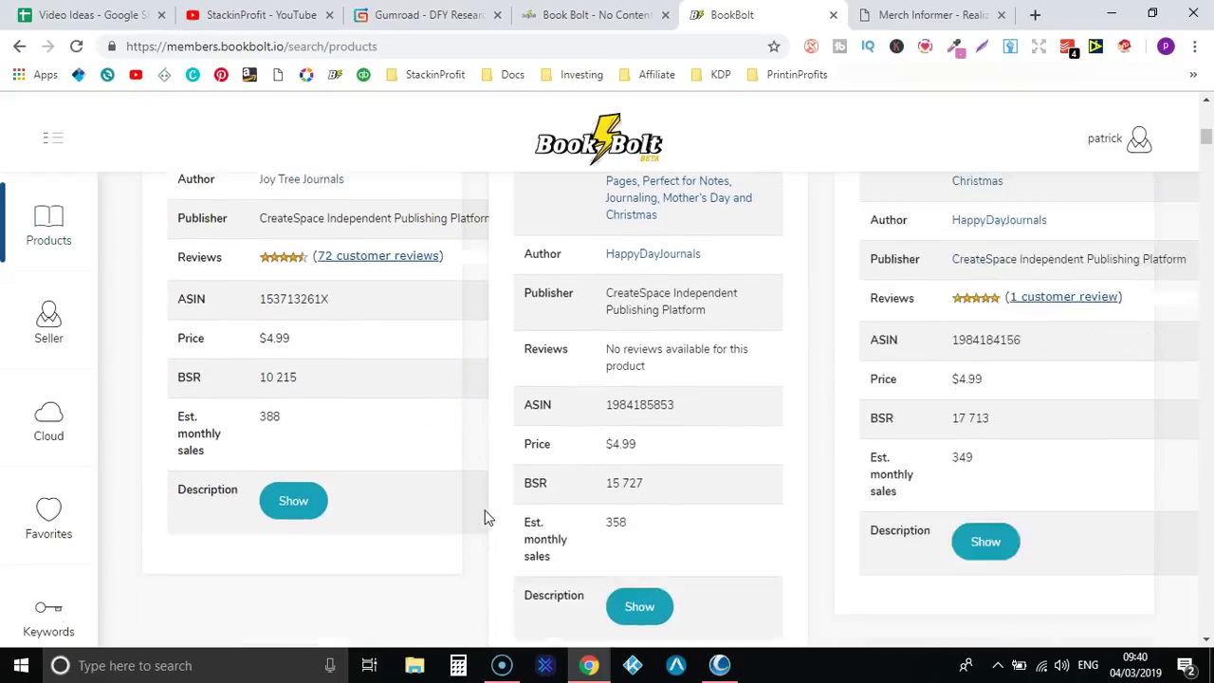
scroll(484, 517, "down", 3)
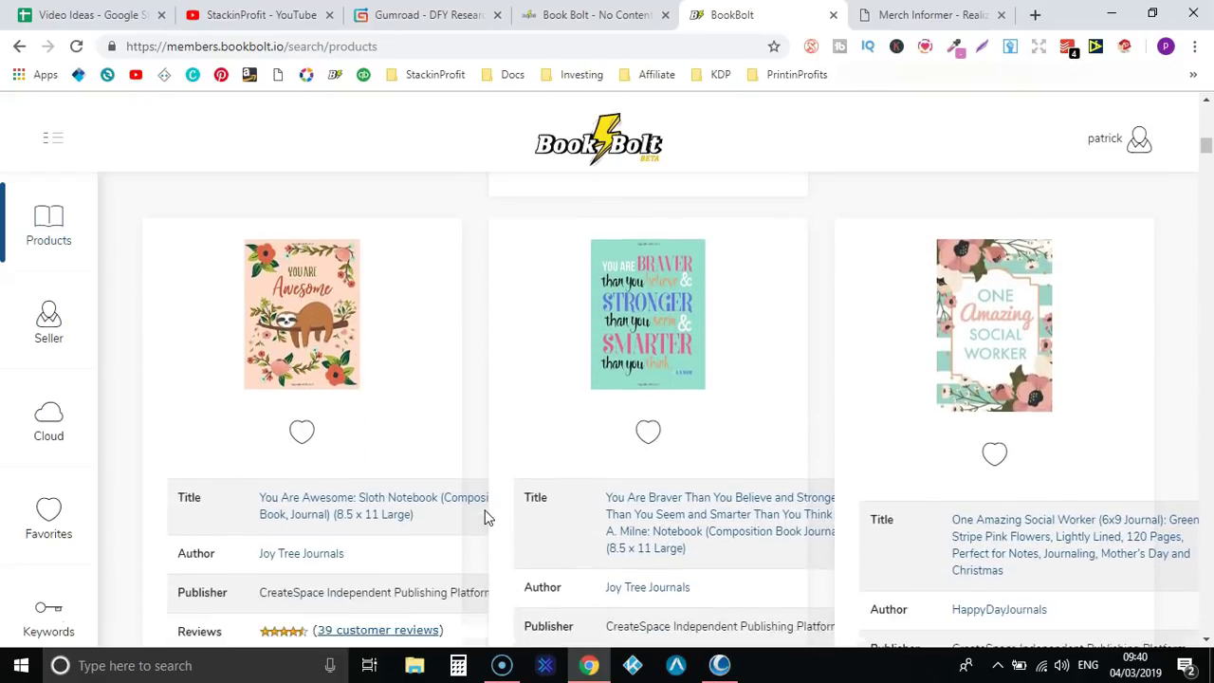
scroll(483, 517, "down", 1)
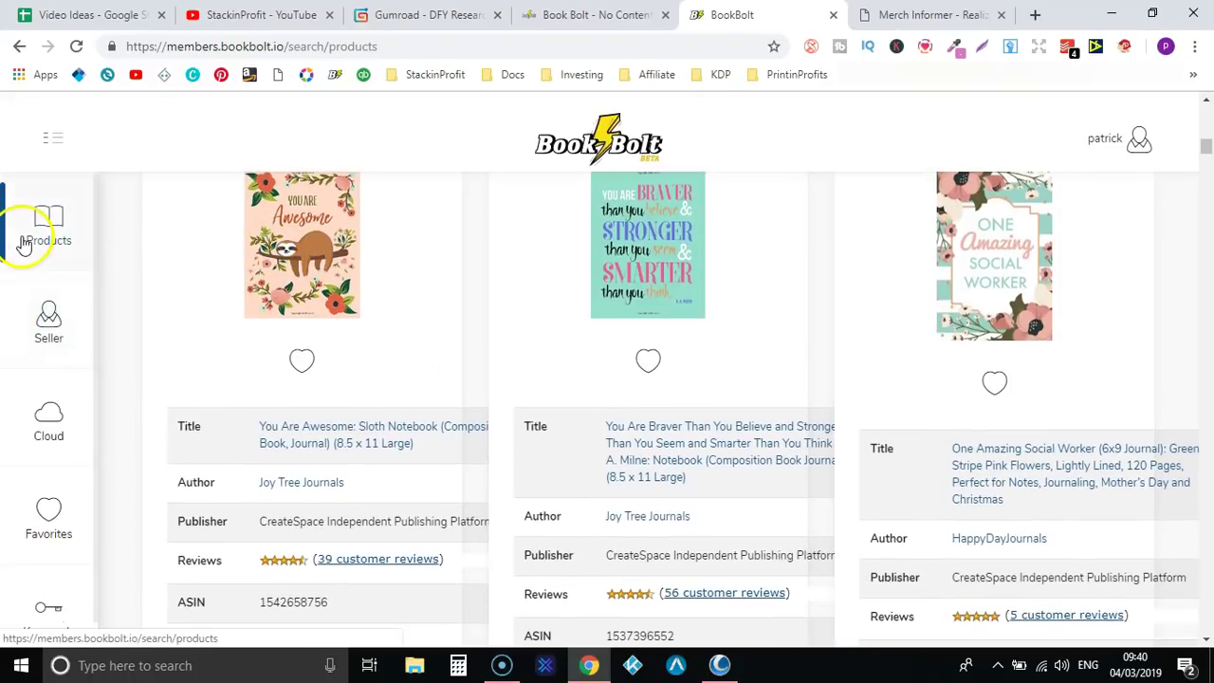
Open the seller search and search for the seller "Joy Tree Journals".
left_click(52, 326)
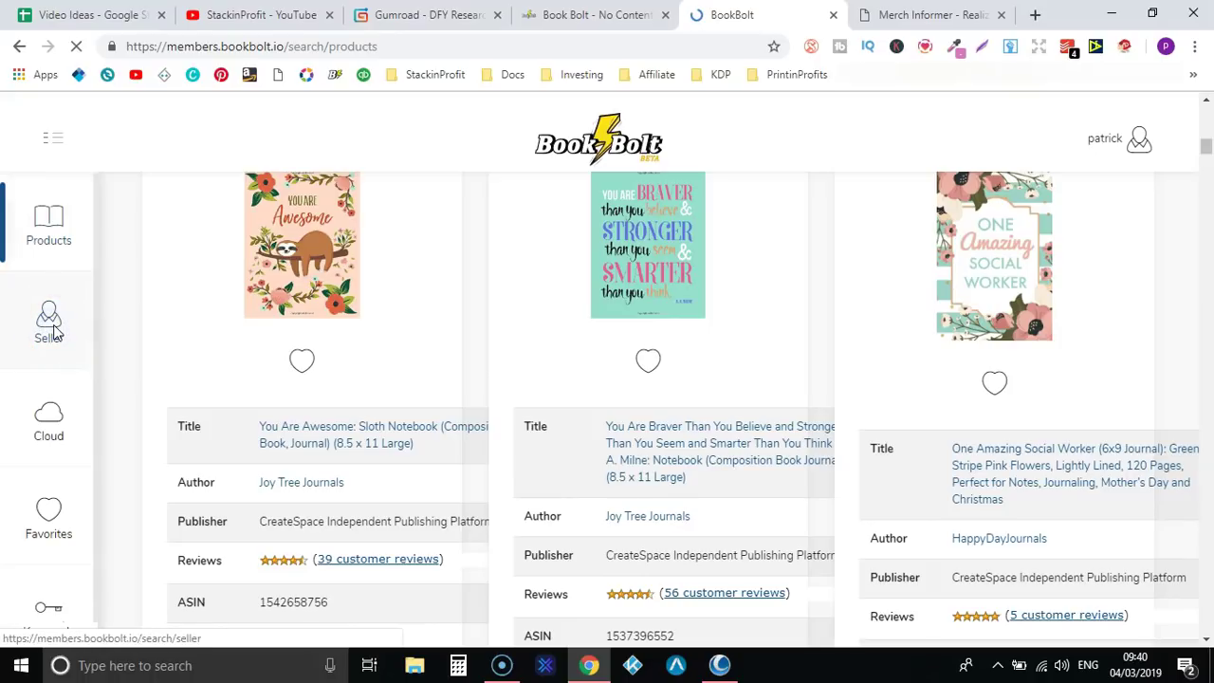
left_click(53, 328)
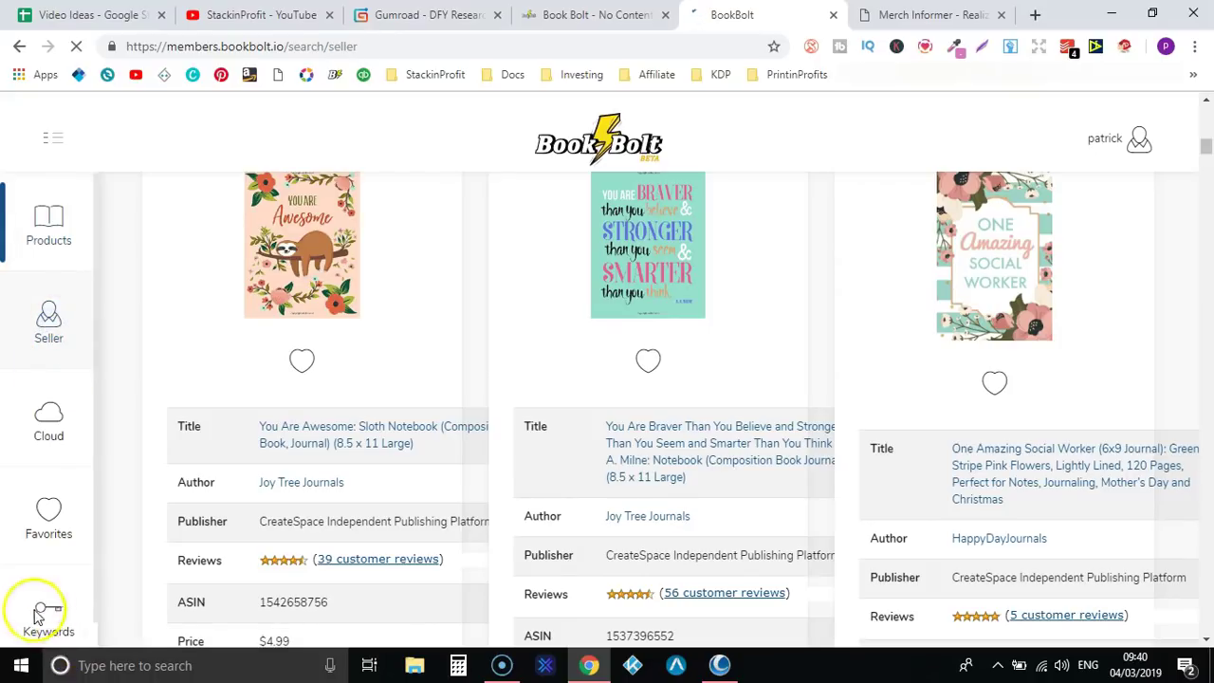
left_click(278, 303)
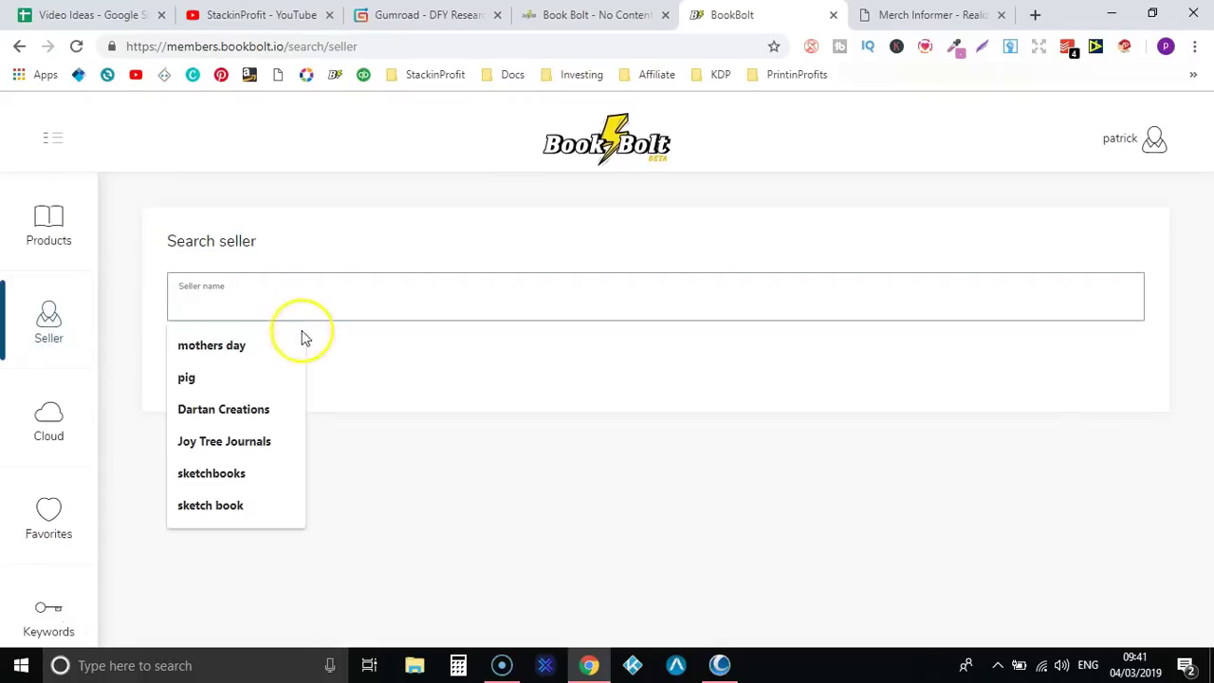
left_click(241, 440)
left_click(205, 373)
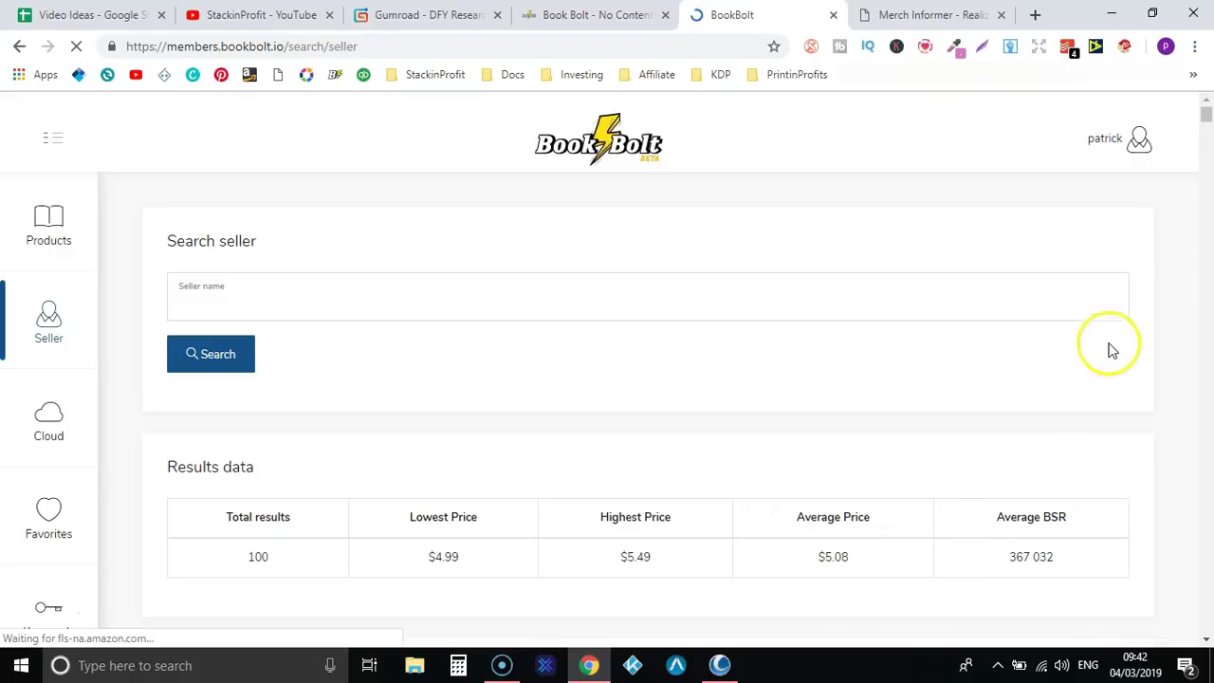
Examine the seller's results data, keyword count and book listings, including reviews, BSR and estimated monthly sales.
scroll(1176, 274, "down", 5)
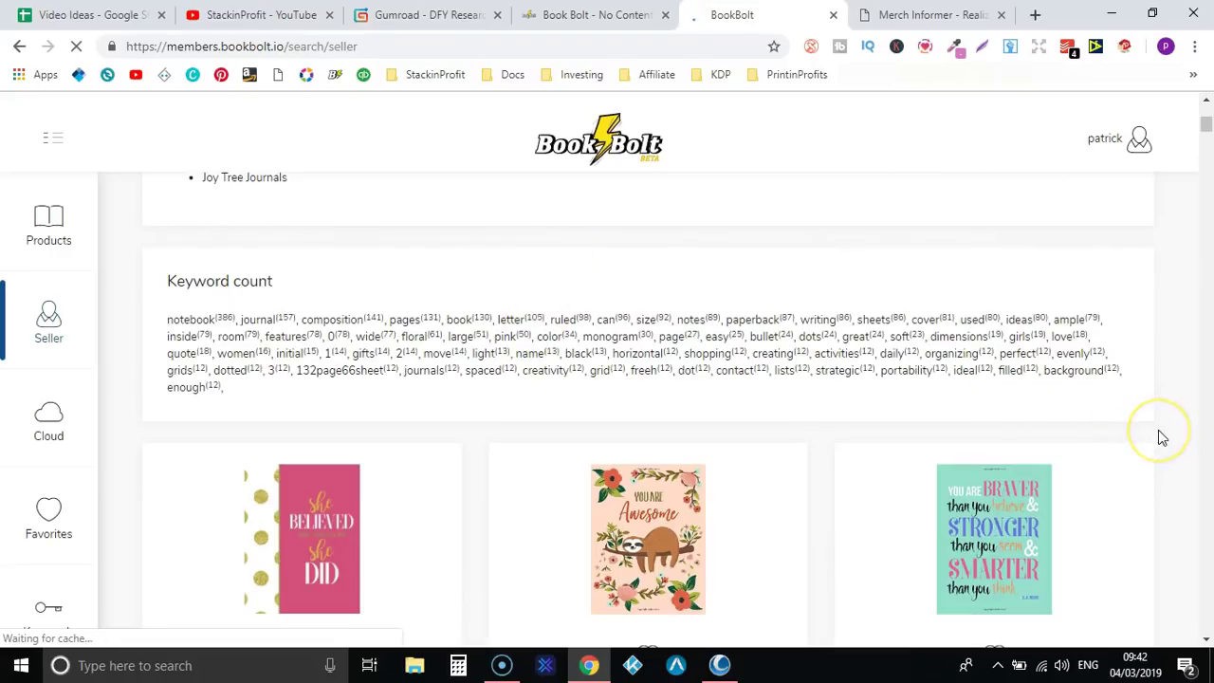
scroll(1162, 437, "down", 2)
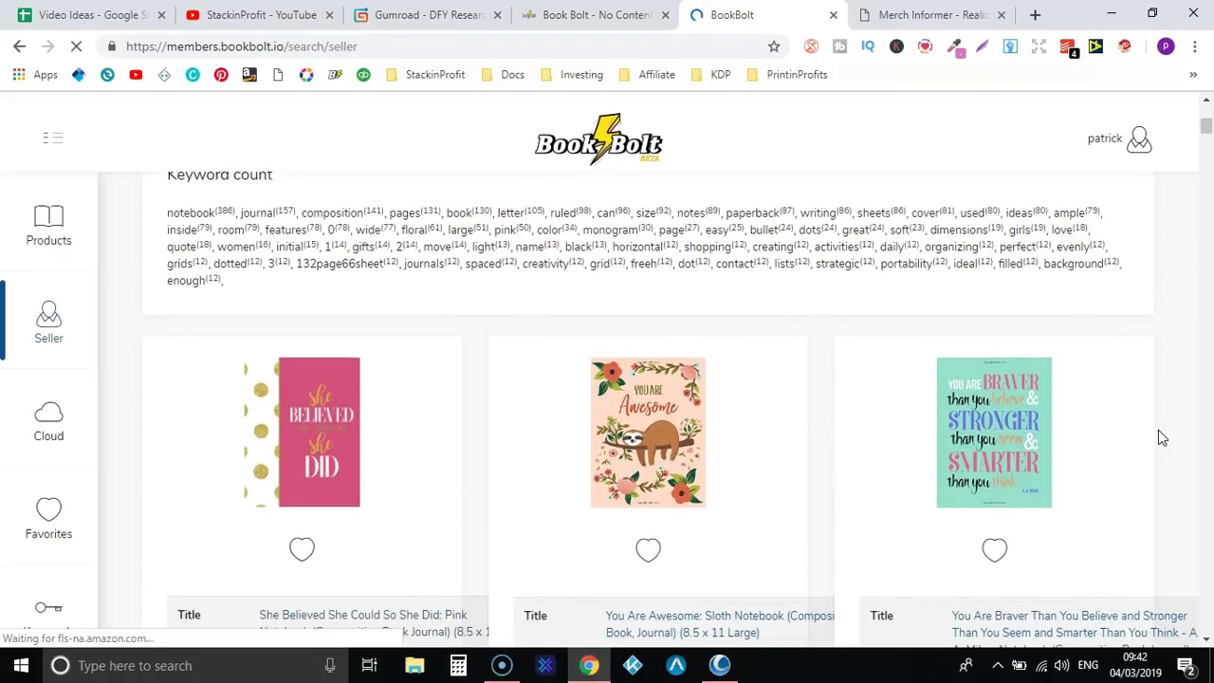
scroll(1161, 437, "down", 1)
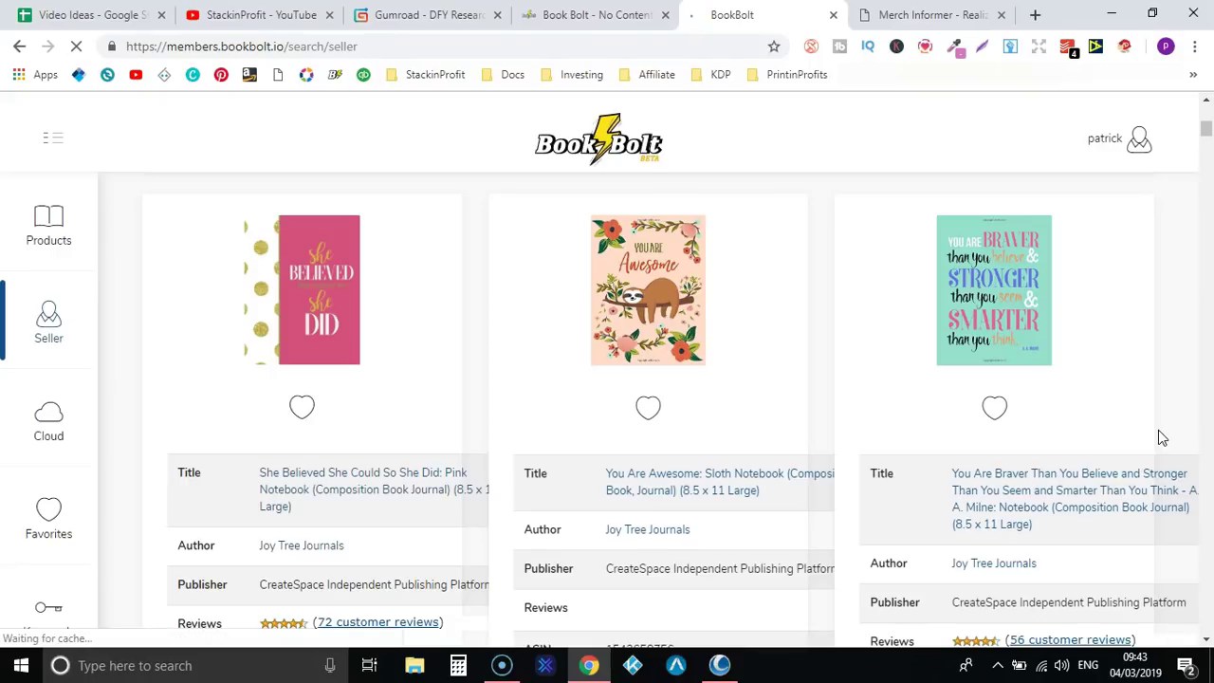
scroll(1162, 438, "down", 3)
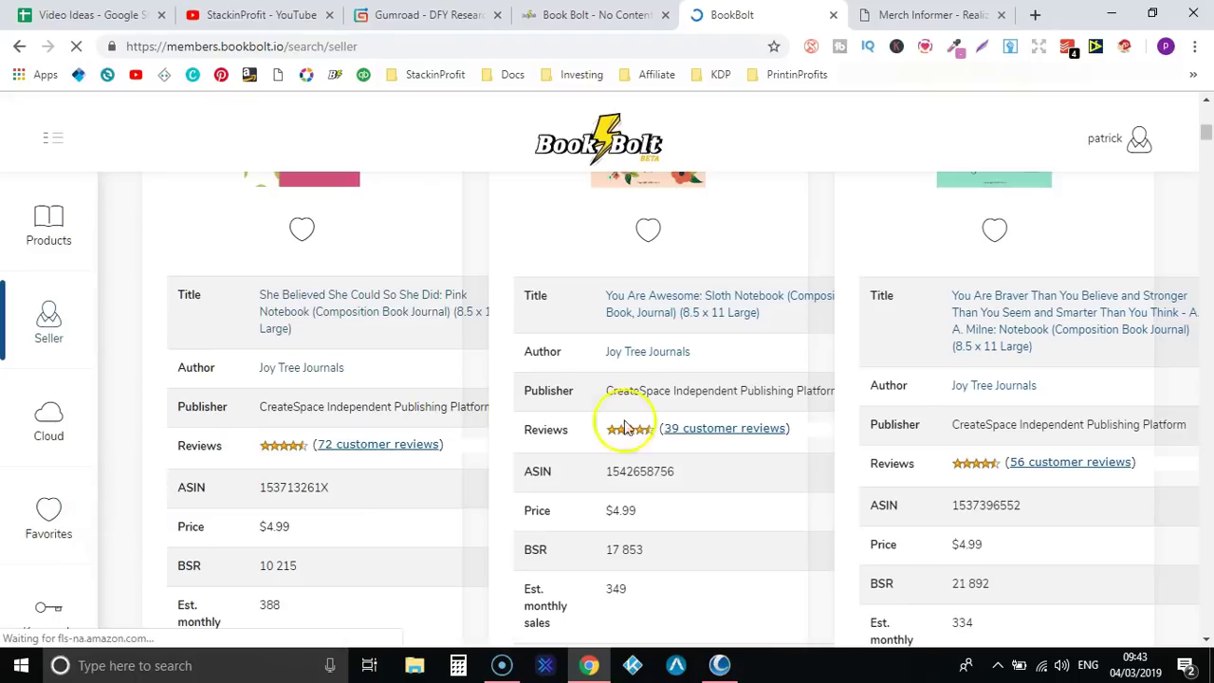
scroll(742, 420, "down", 8)
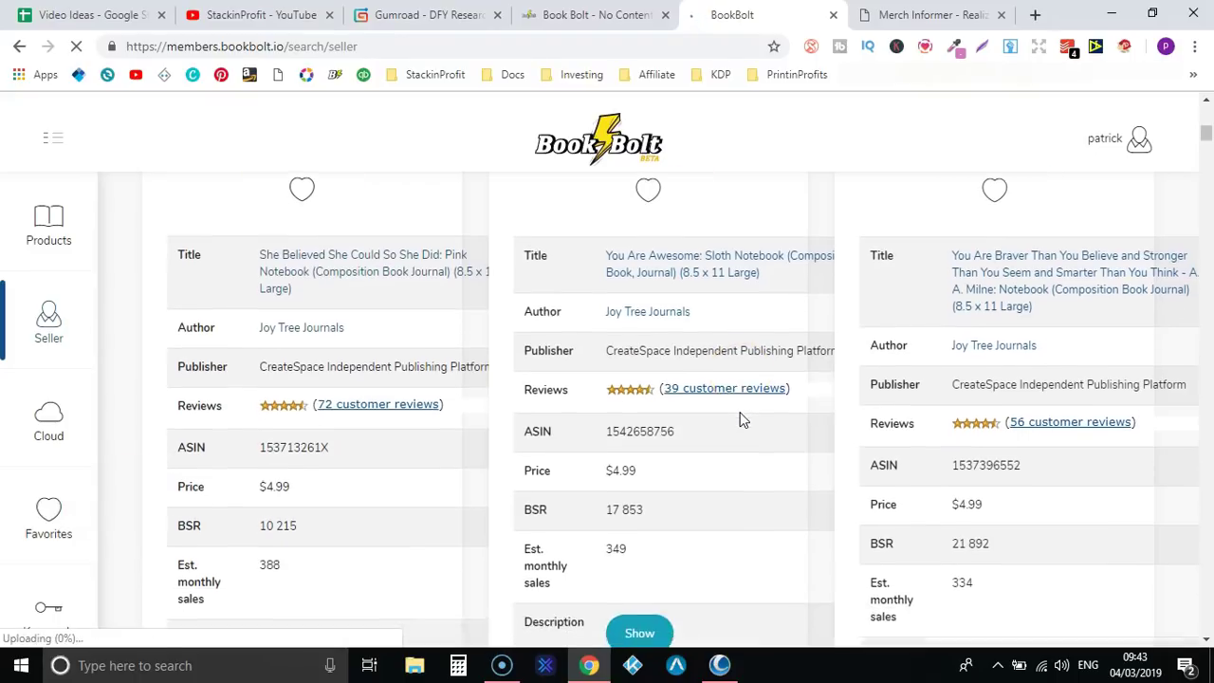
scroll(742, 420, "up", 20)
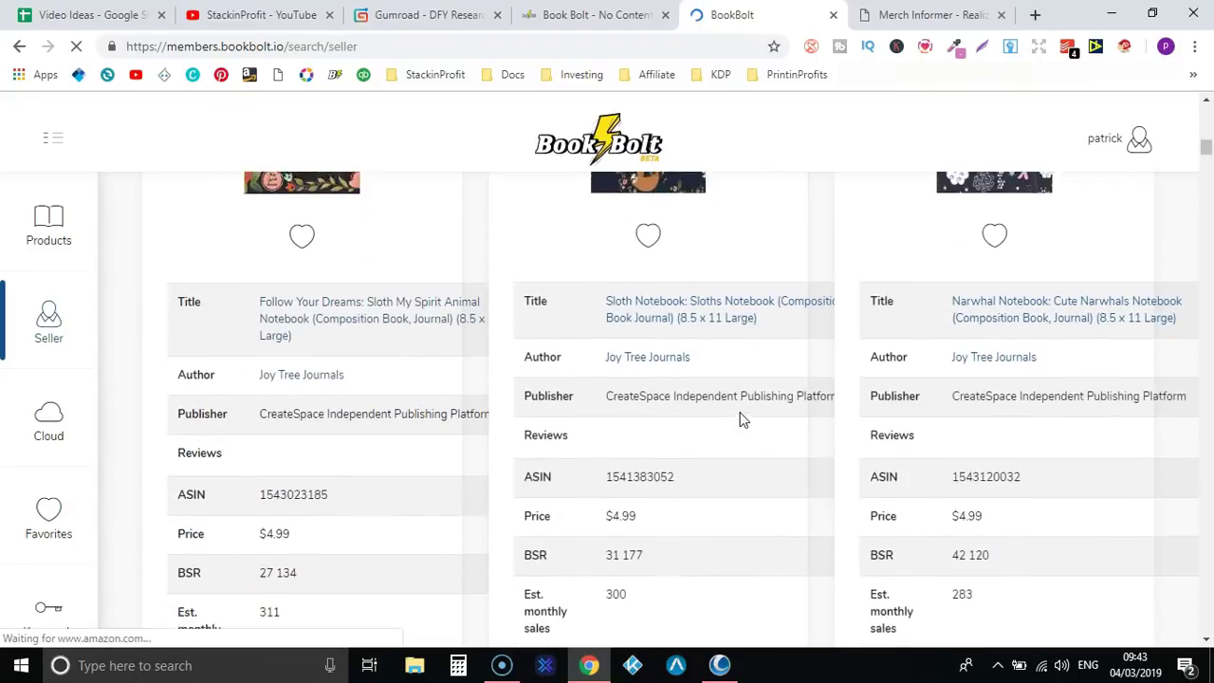
scroll(741, 418, "up", 2)
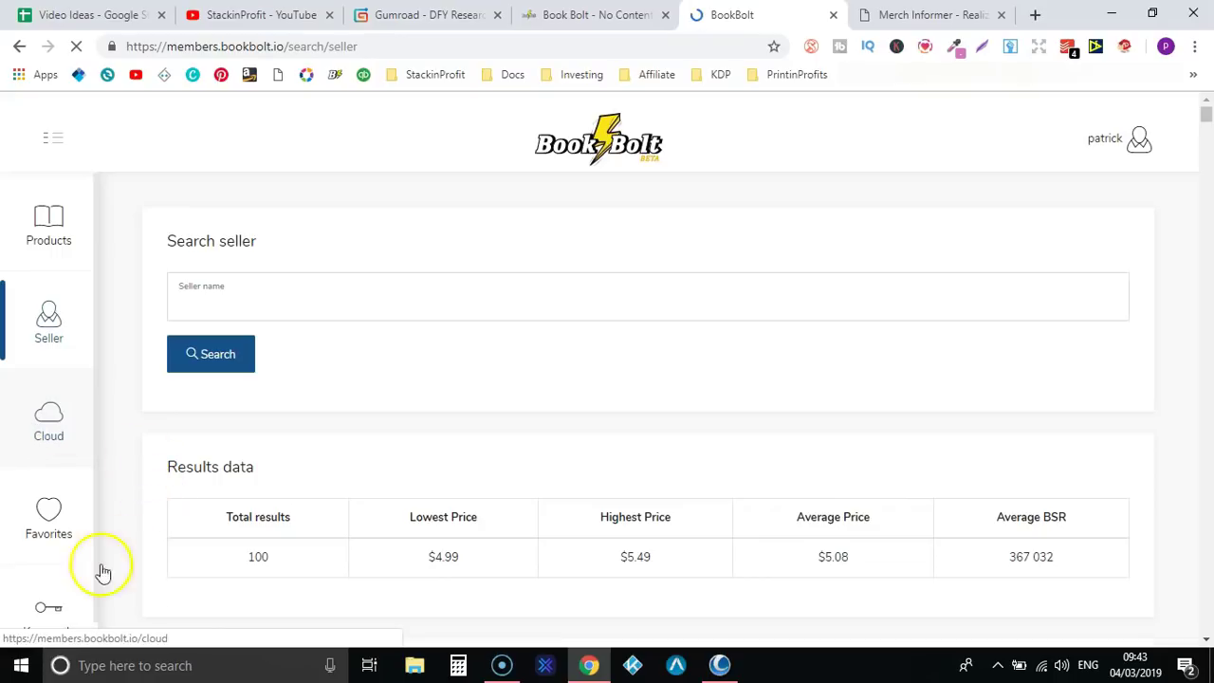
Open the Cloud search and look over its bestseller, sales rank, price range, keyword and category options.
left_click(35, 619)
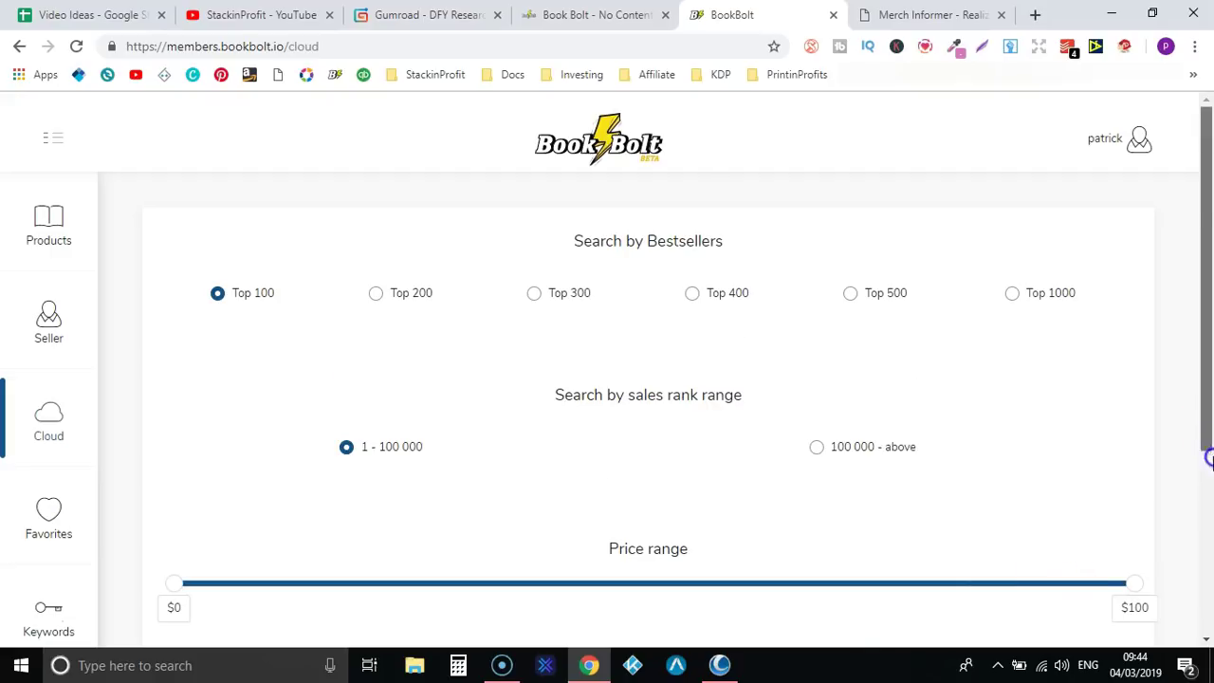
left_click_drag(1209, 458, 1208, 626)
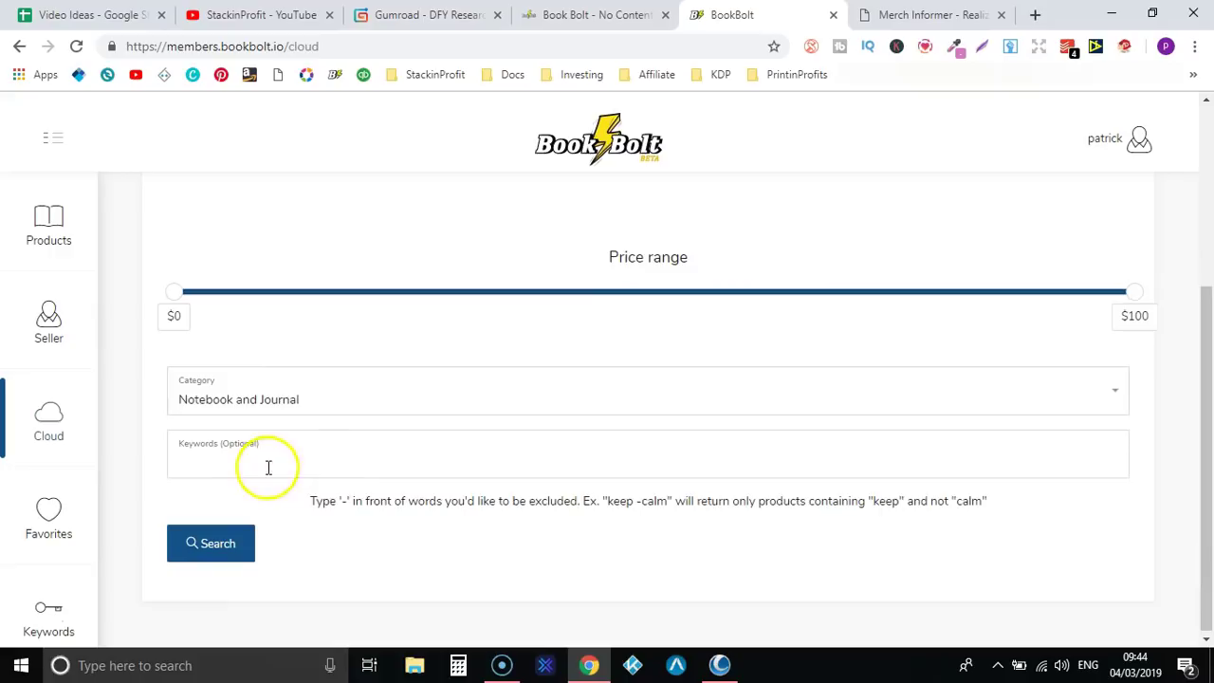
left_click(243, 399)
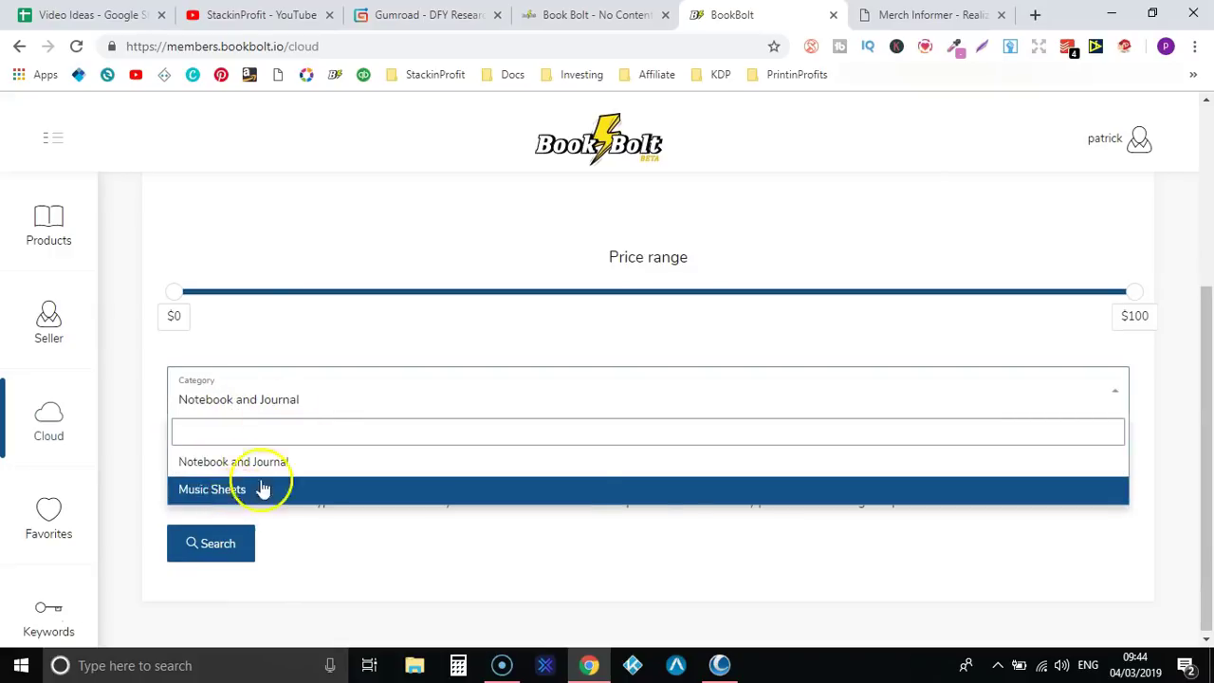
left_click(121, 452)
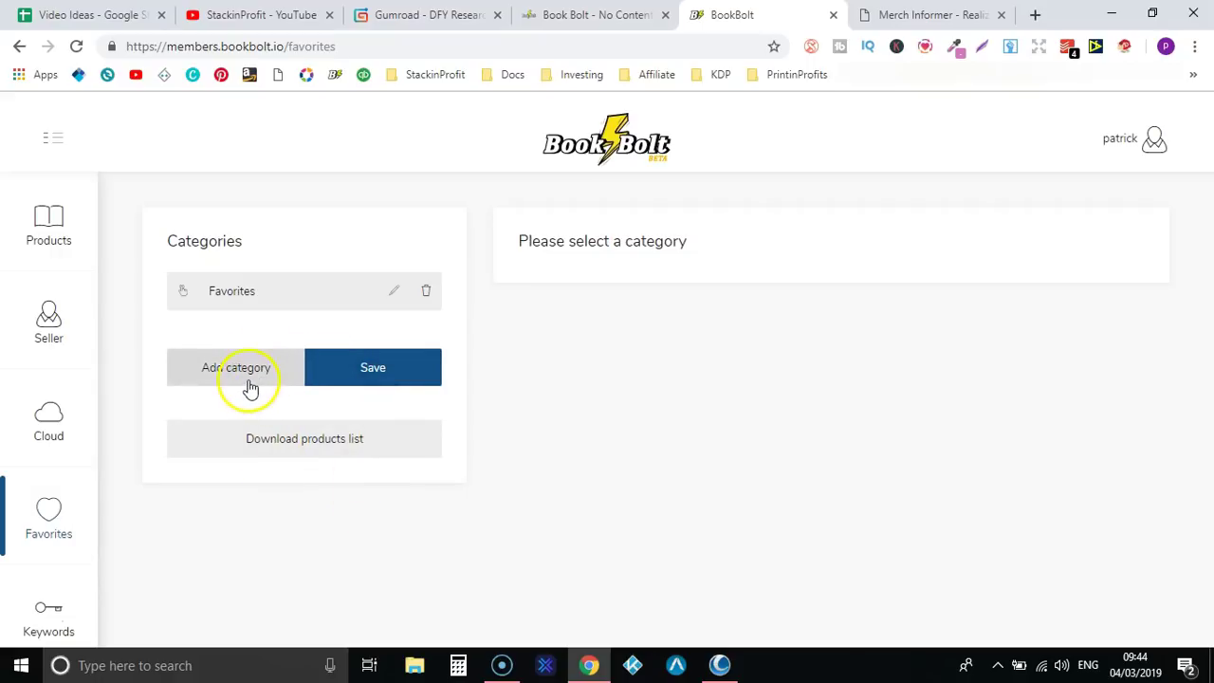
View the saved products in the Favorites category and open its name for editing, leaving the name as is.
left_click(336, 297)
left_click(388, 294)
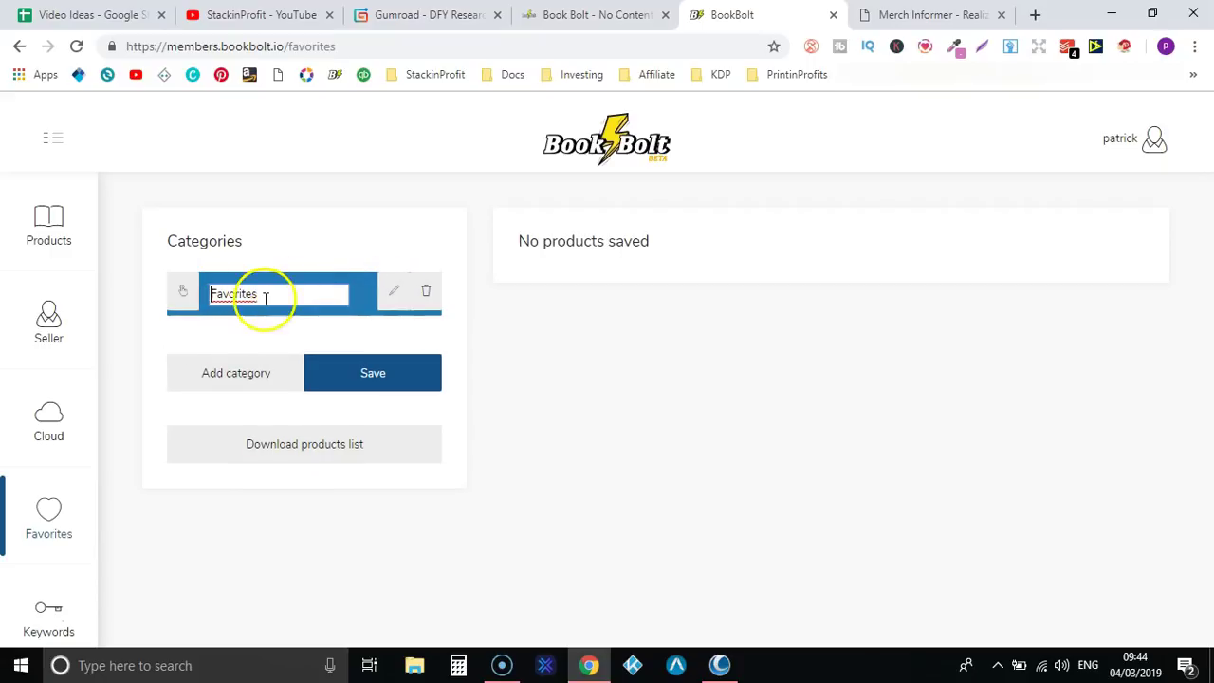
left_click(544, 401)
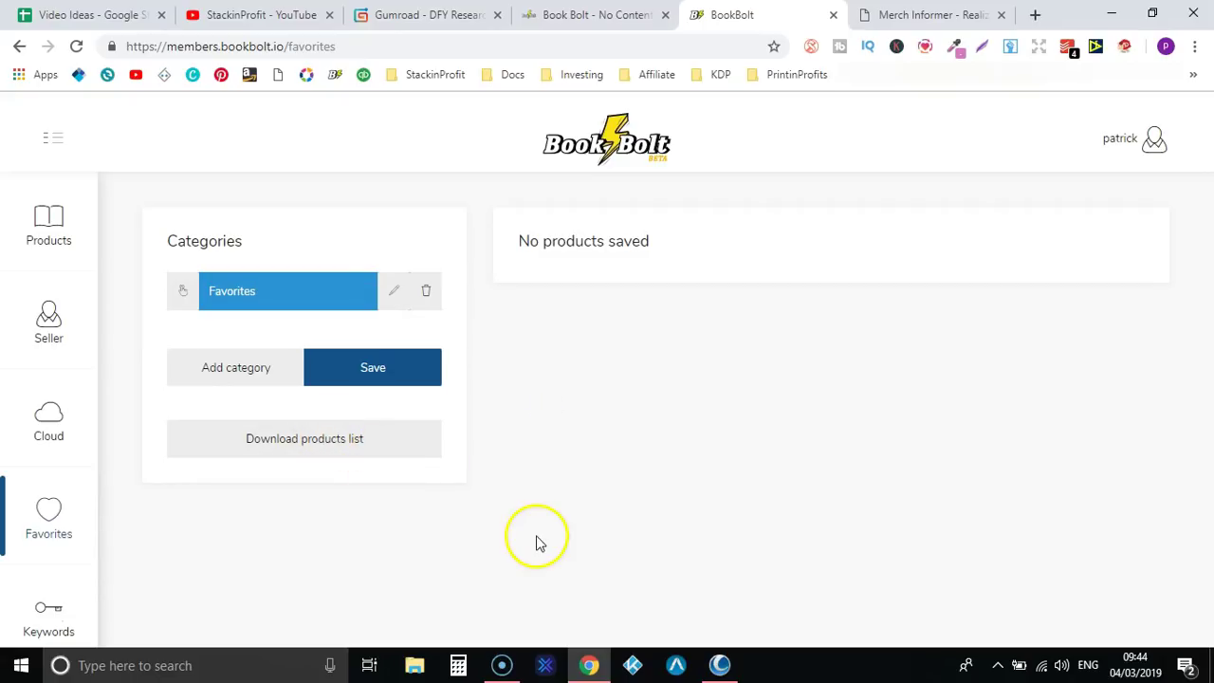
View the Keywords tool page and highlight its notice.
left_click(52, 616)
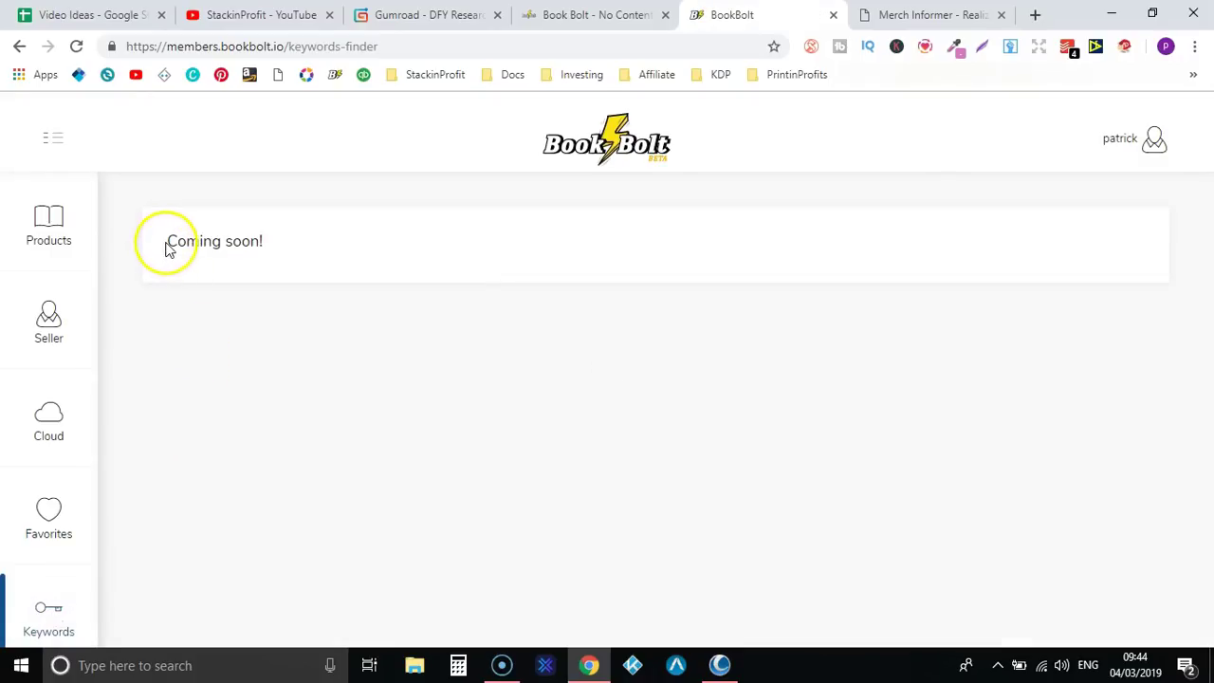
left_click_drag(169, 246, 266, 253)
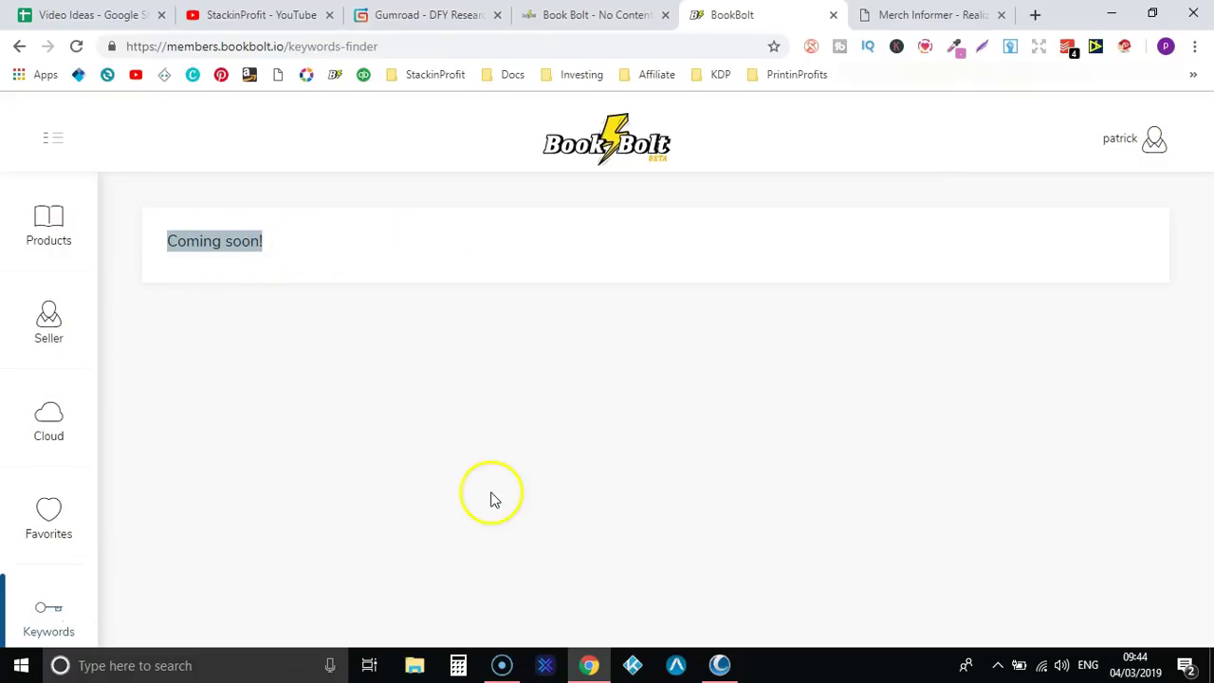
Open KDP Spy, Book Bolt Lister and Book Bolt Designer from the account tools in separate browser tabs.
left_click(1159, 150)
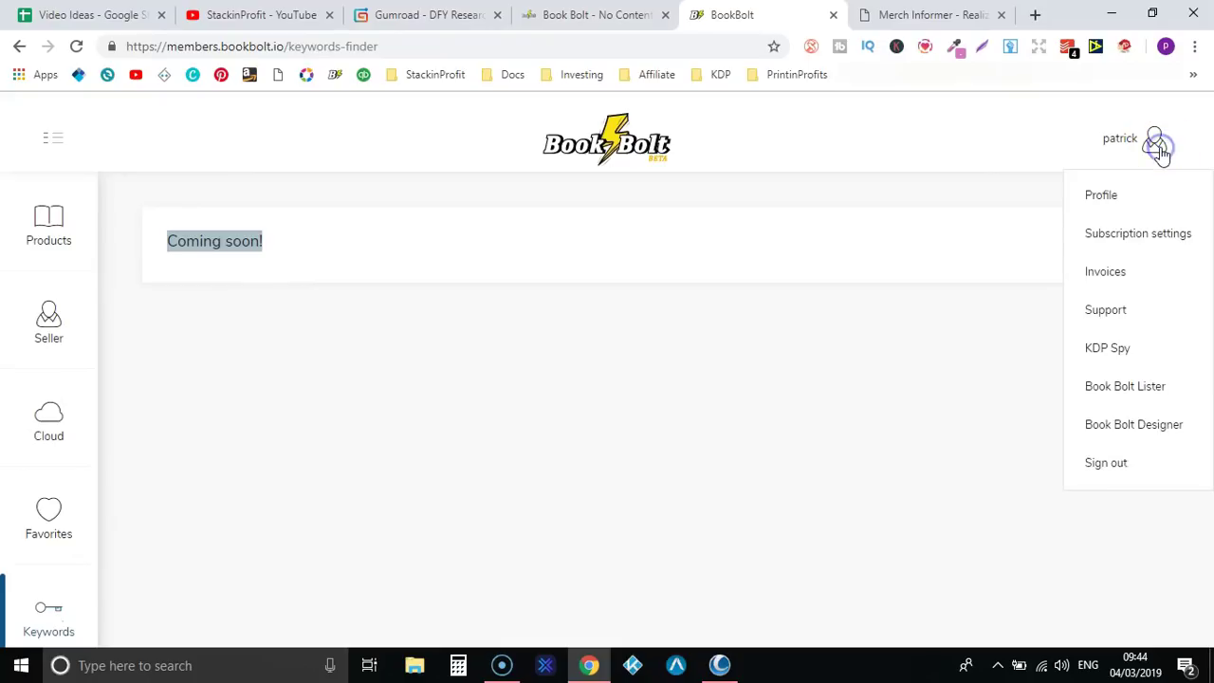
right_click(1120, 347)
left_click(1108, 354)
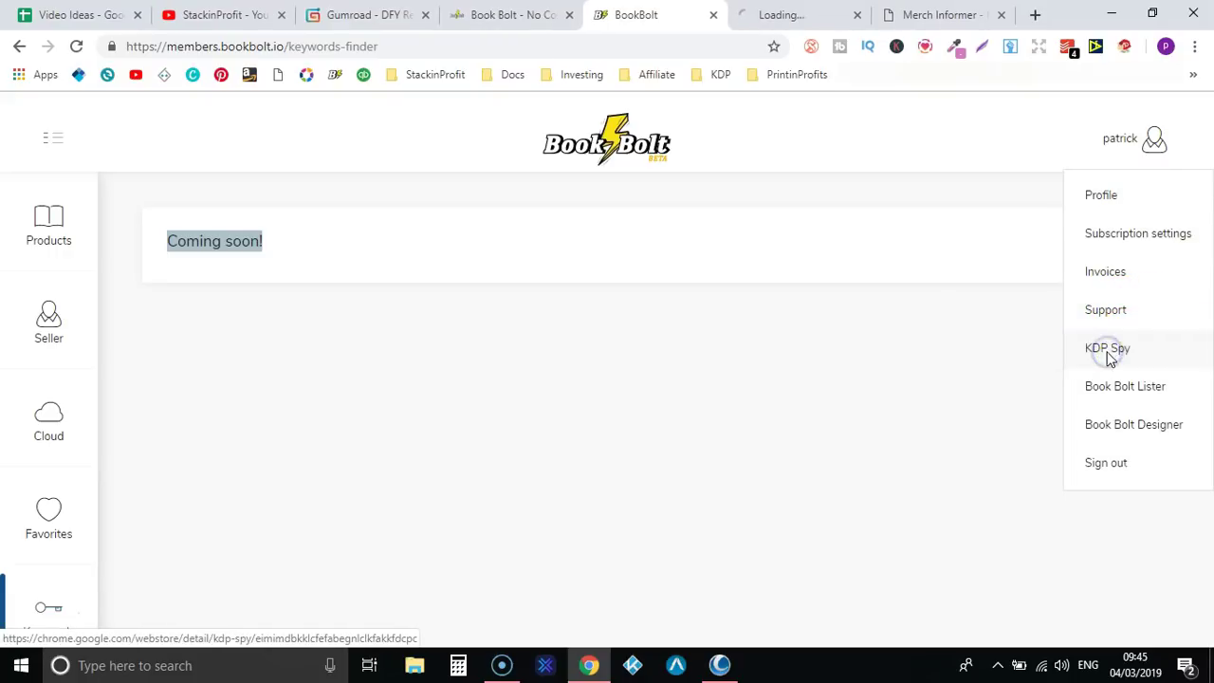
right_click(1139, 392)
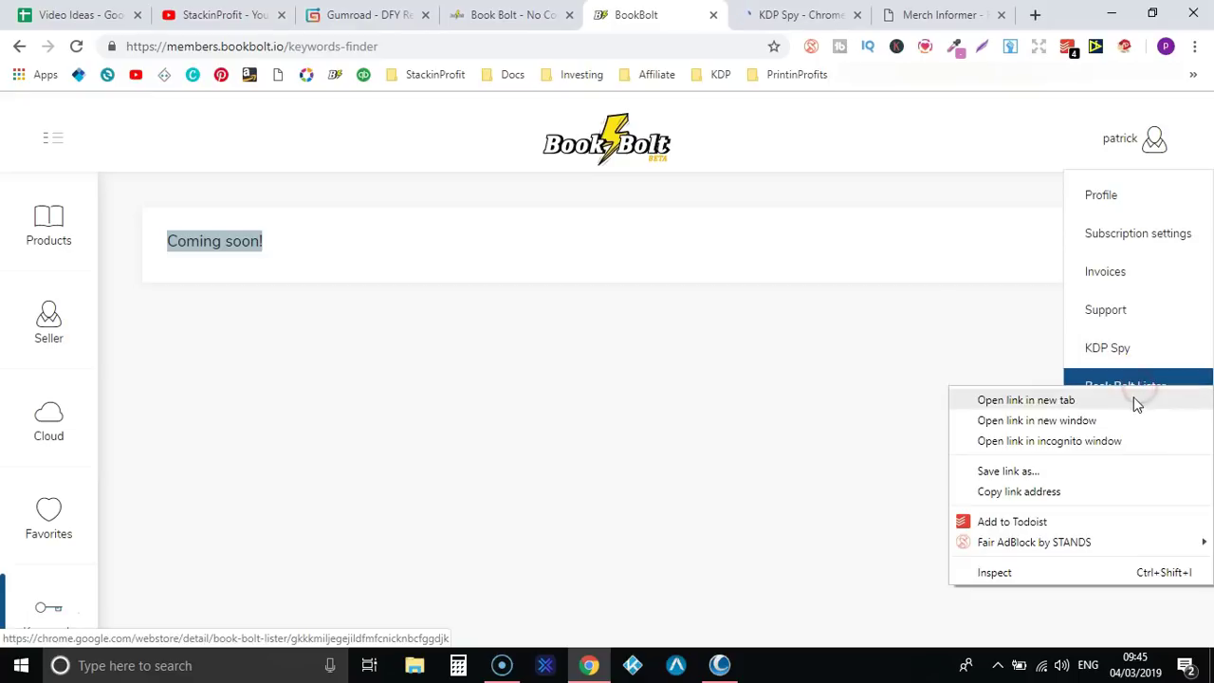
left_click(1134, 398)
left_click(1152, 427)
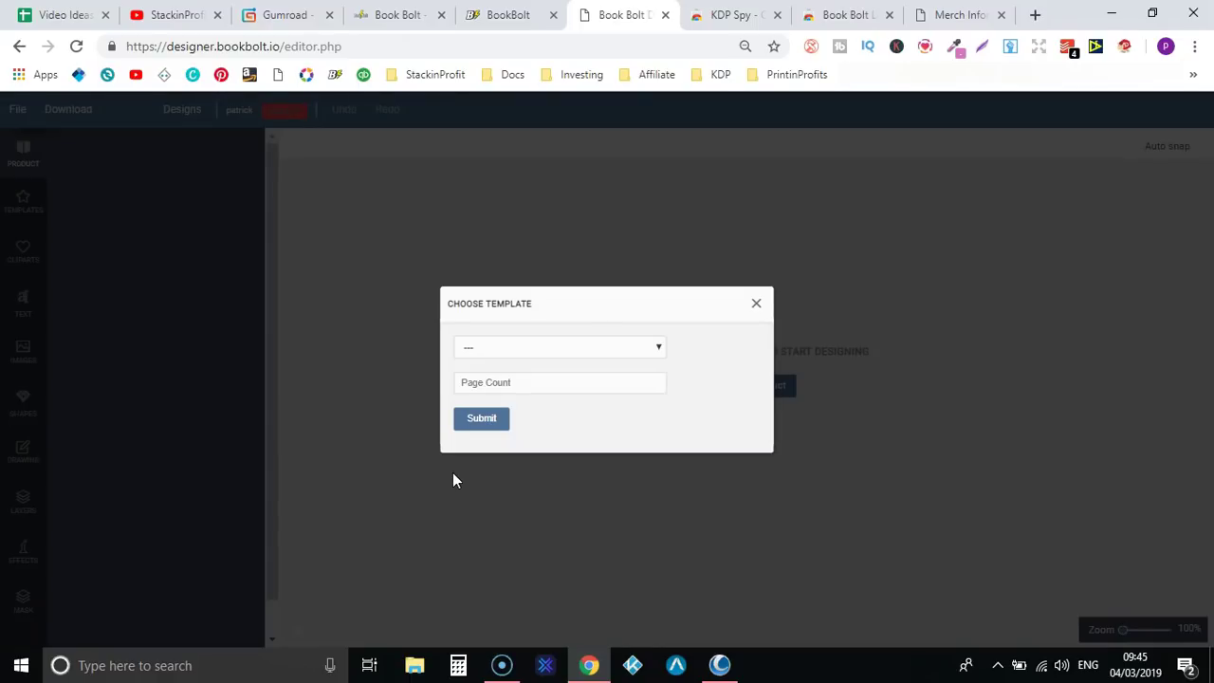
Create a cover template sized 8.5 x 11 in with a page count of 120.
left_click(546, 349)
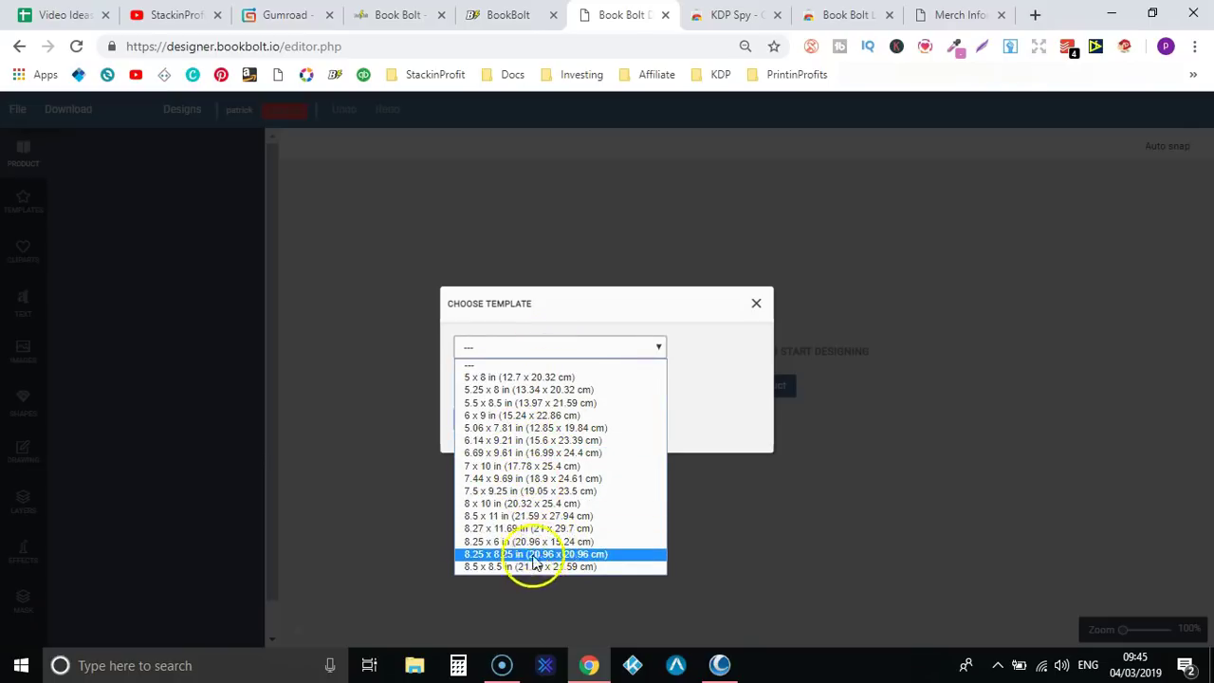
left_click(527, 517)
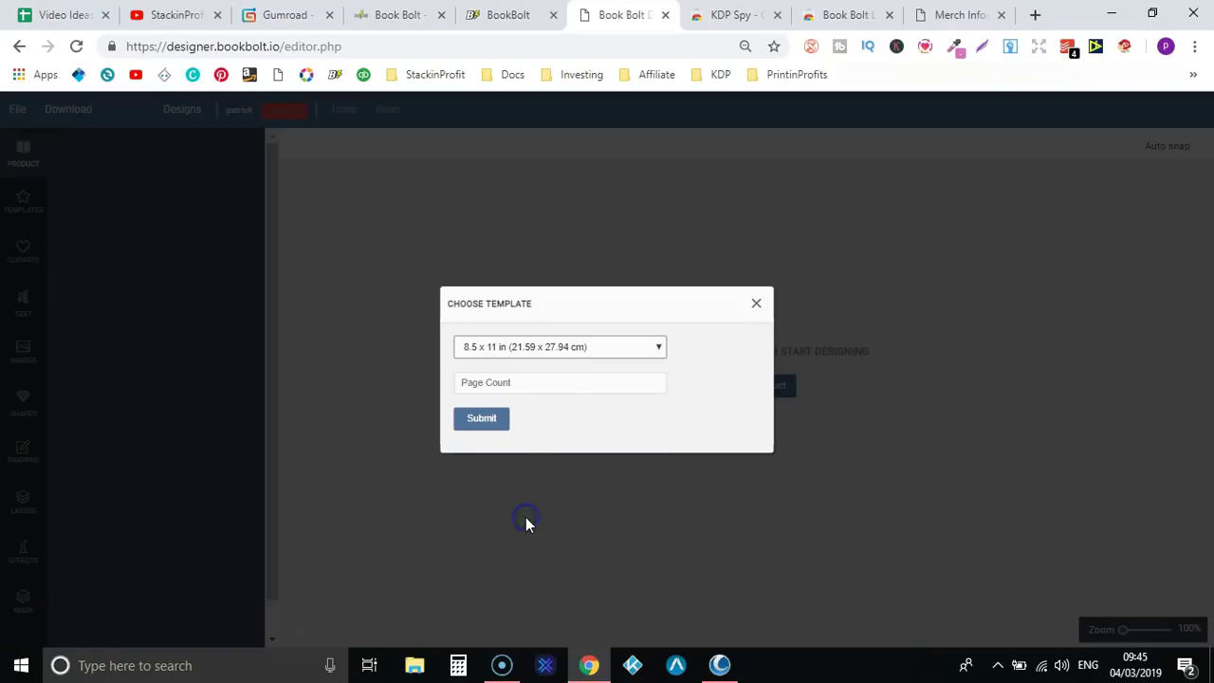
left_click(522, 383)
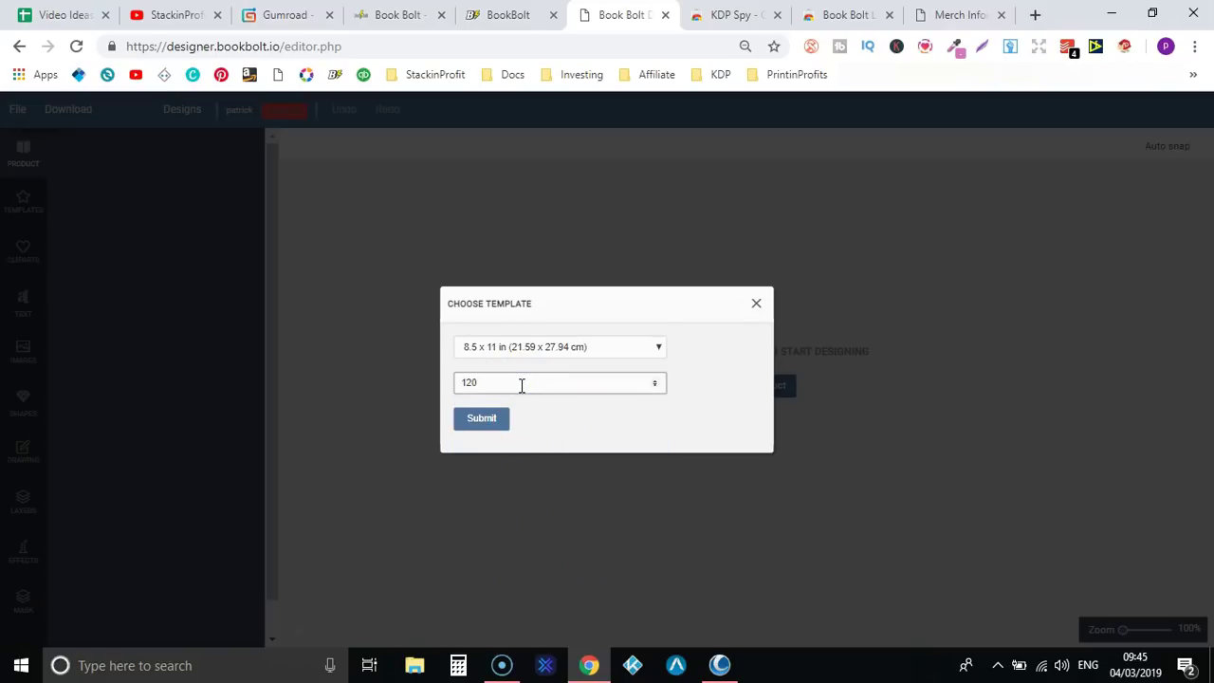
left_click(482, 422)
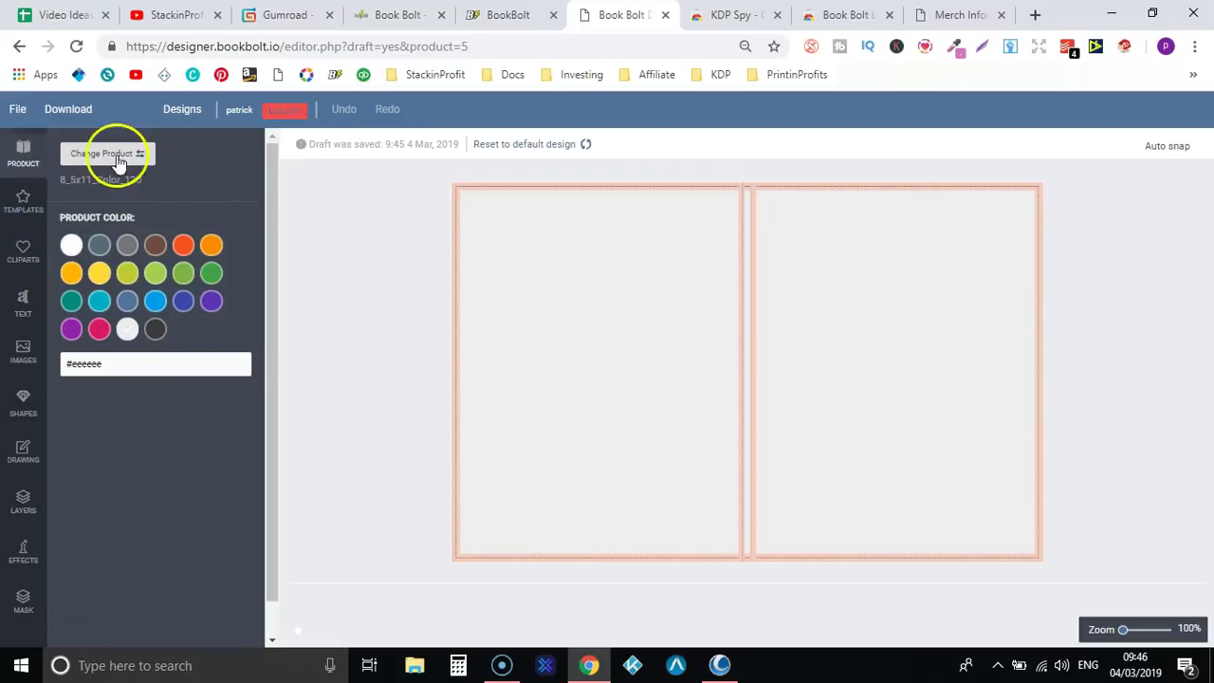
Check the designer's templates and cliparts, and add a Curved Text element to the cover.
left_click(18, 216)
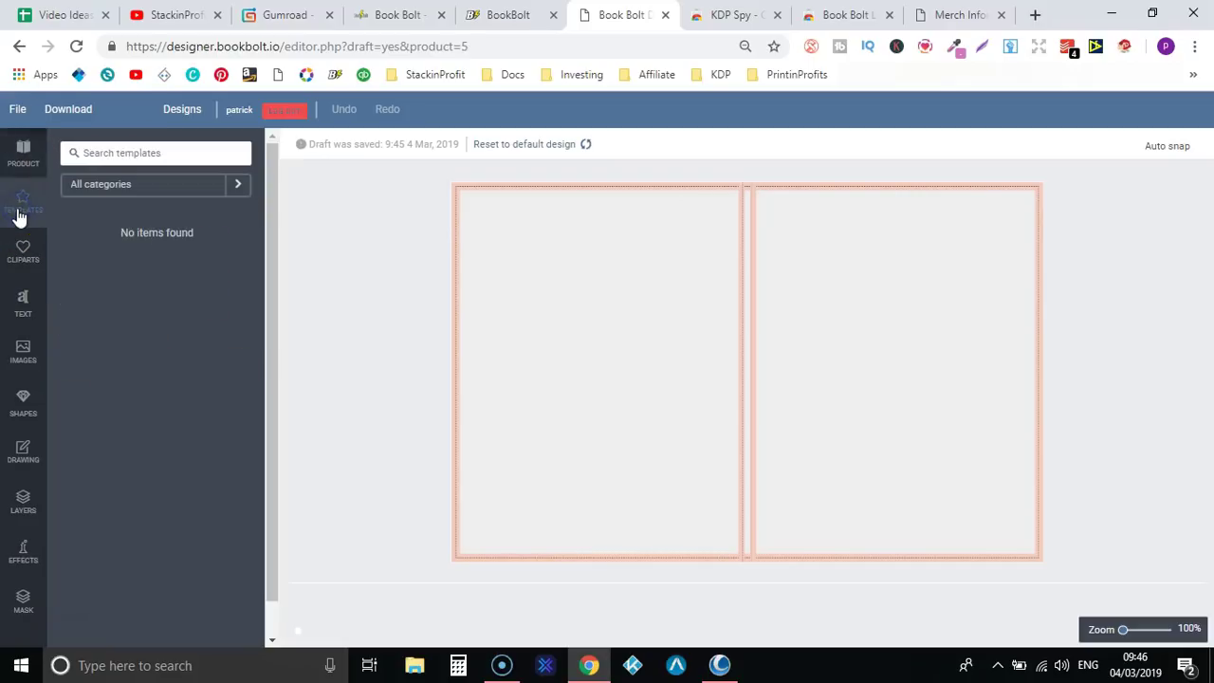
left_click(29, 252)
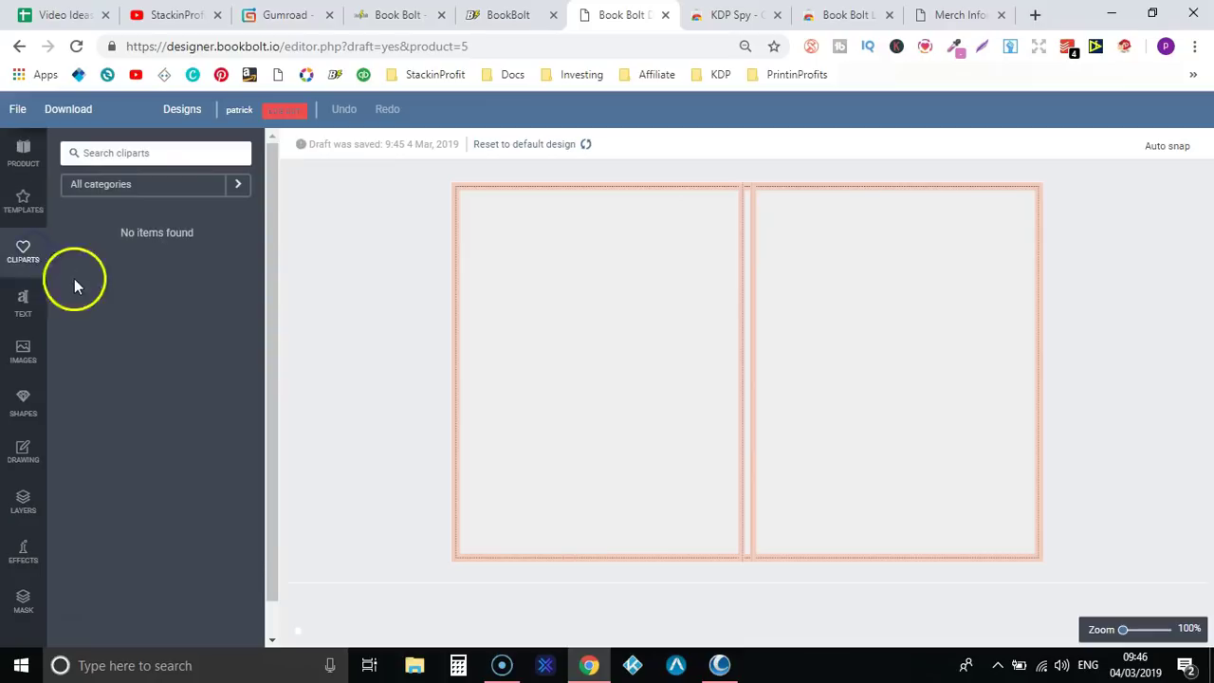
left_click(25, 304)
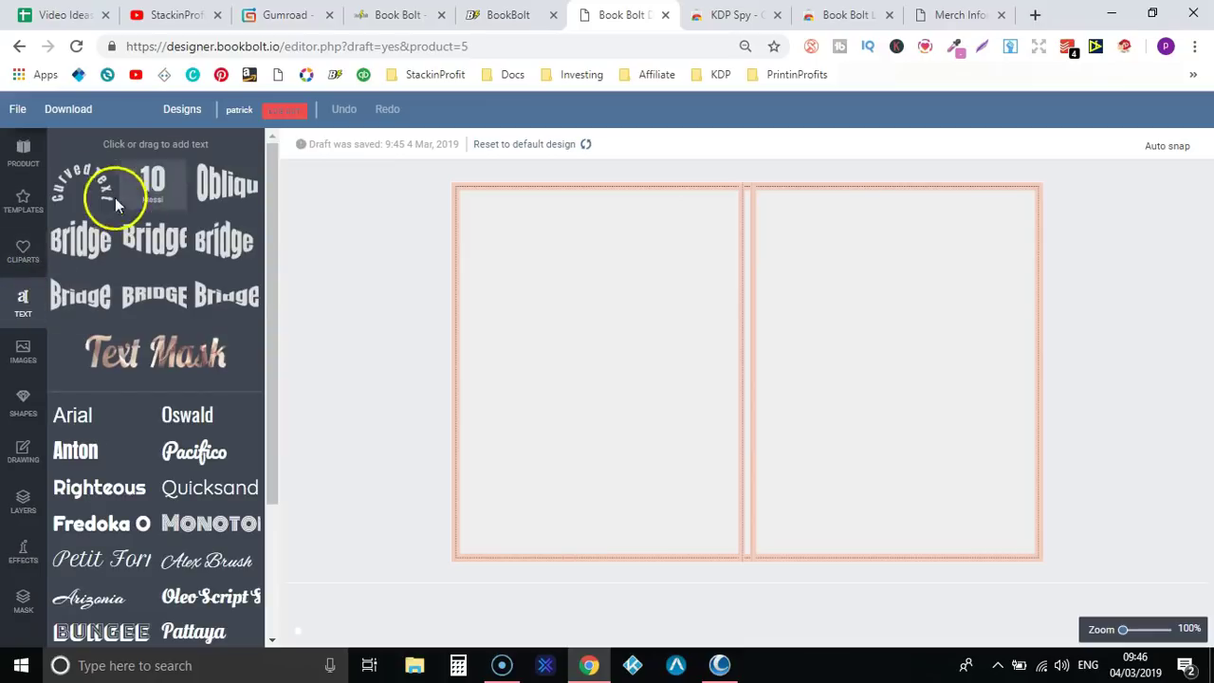
left_click(93, 182)
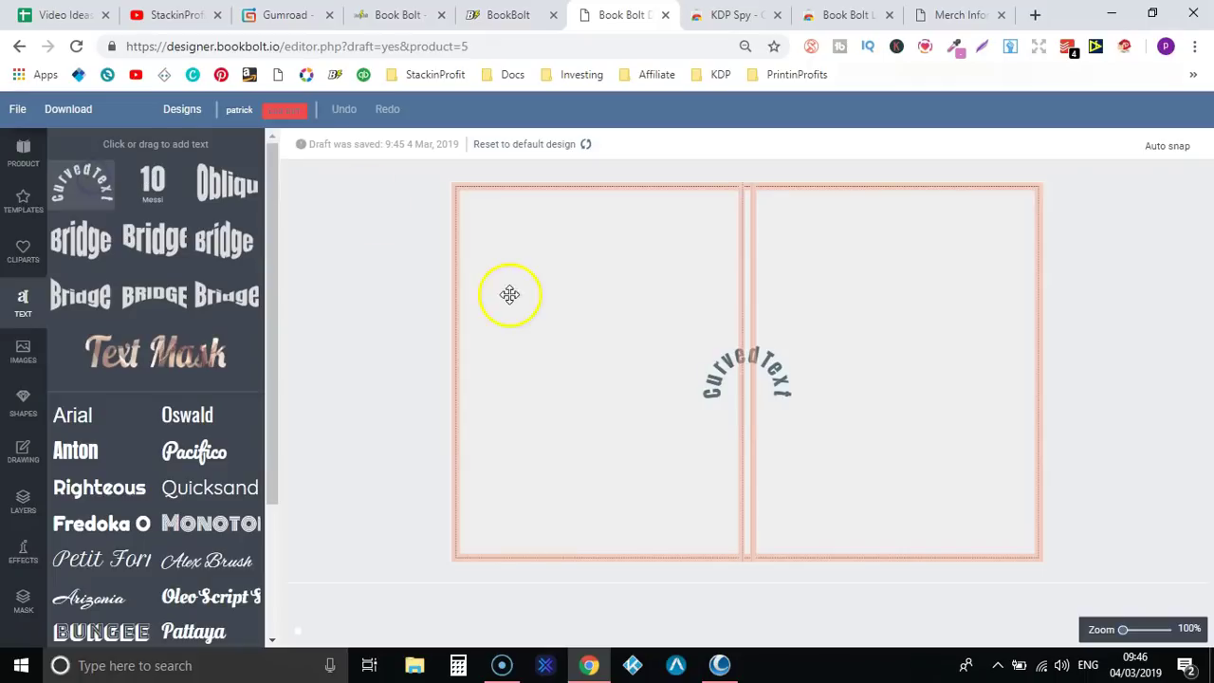
Move the curved text to the upper part of the front cover, open its text effects and make it uppercase.
left_click(730, 358)
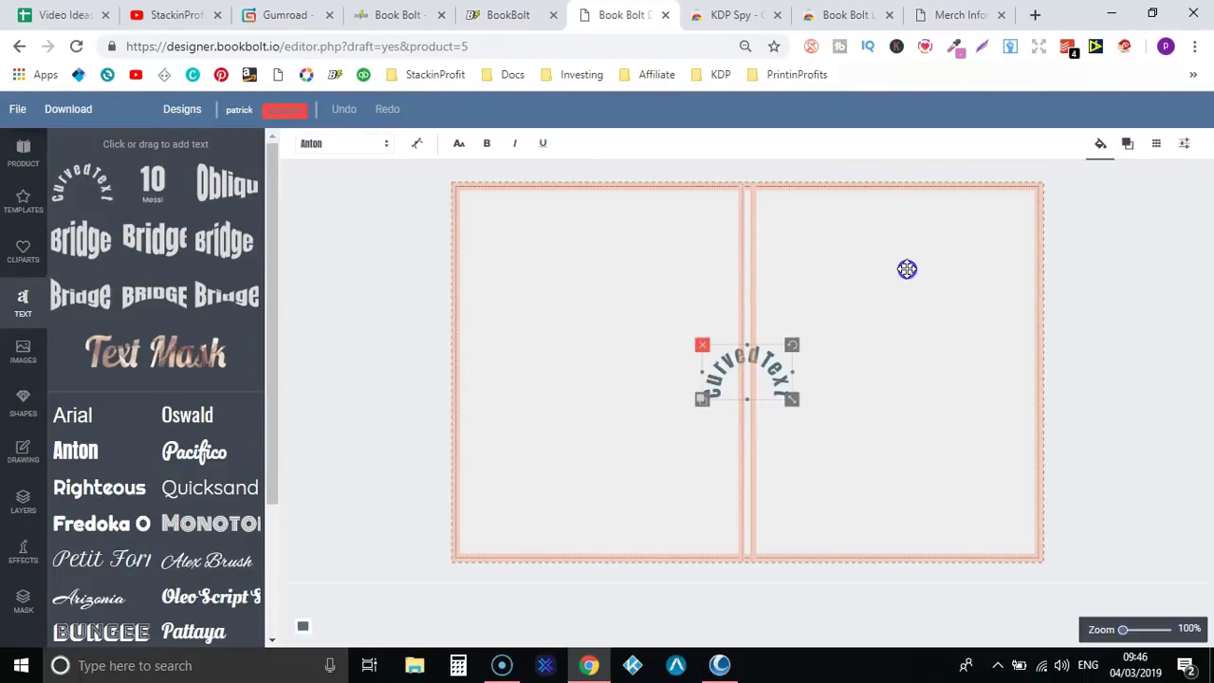
left_click_drag(907, 269, 907, 270)
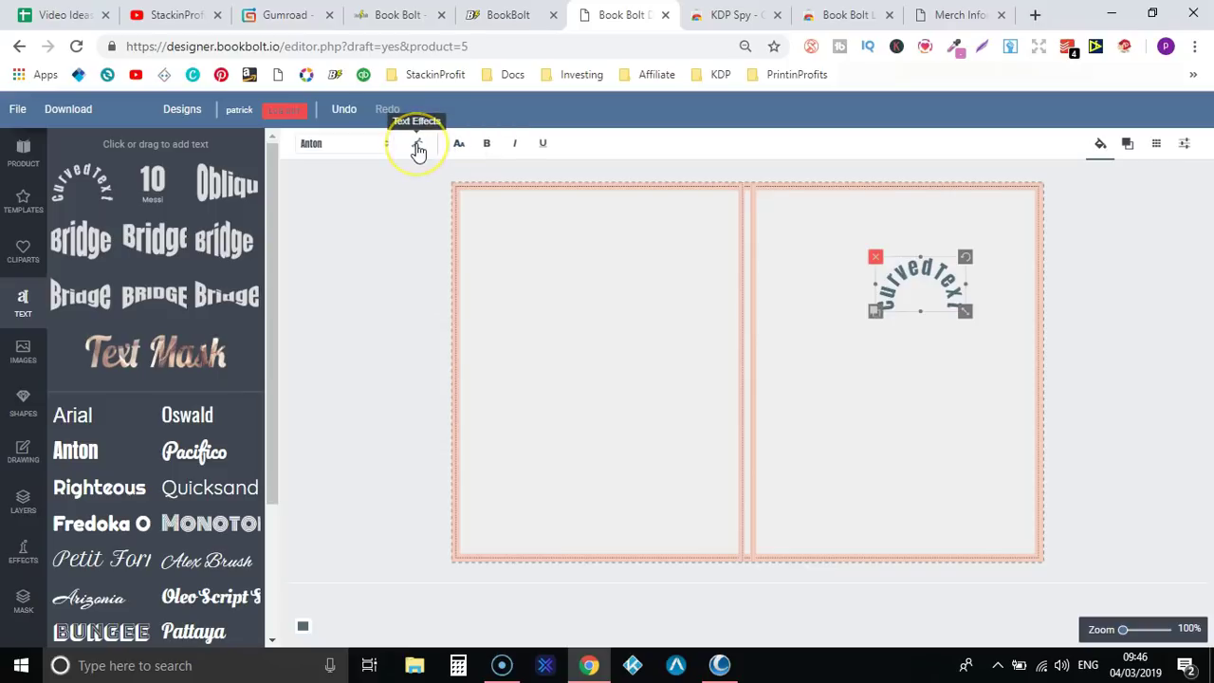
left_click(418, 150)
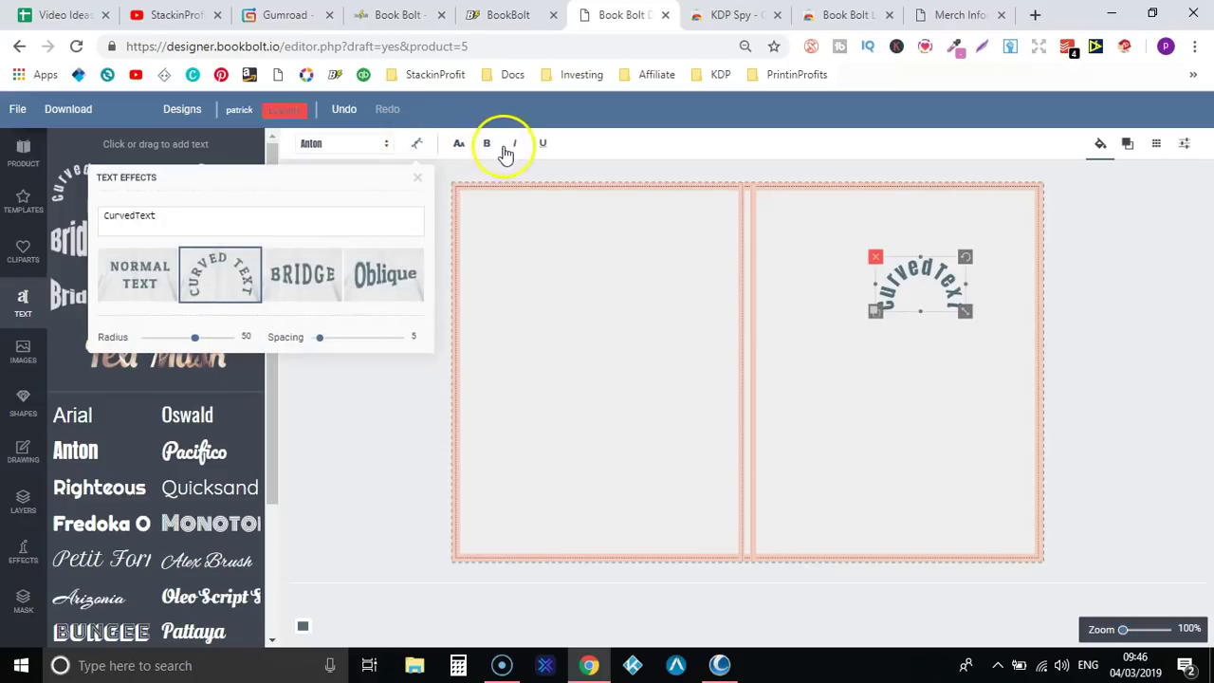
left_click(462, 148)
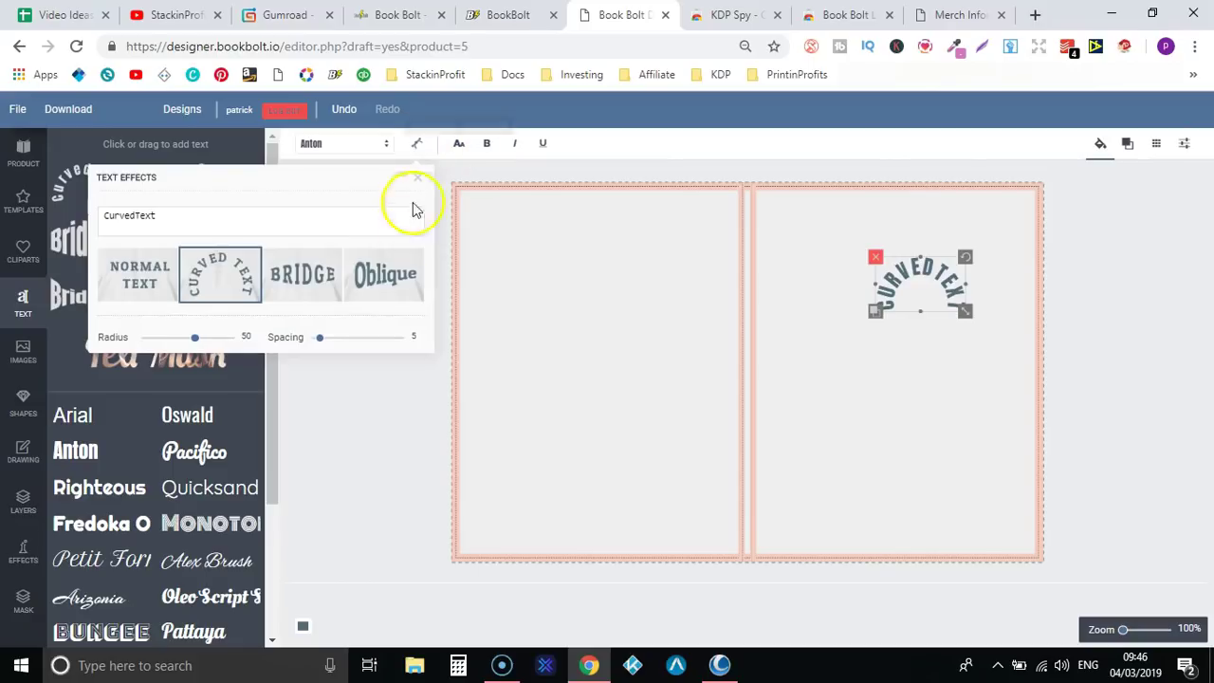
Change the curved text's wording to "Curvd" in the text effects and close them.
left_click(192, 219)
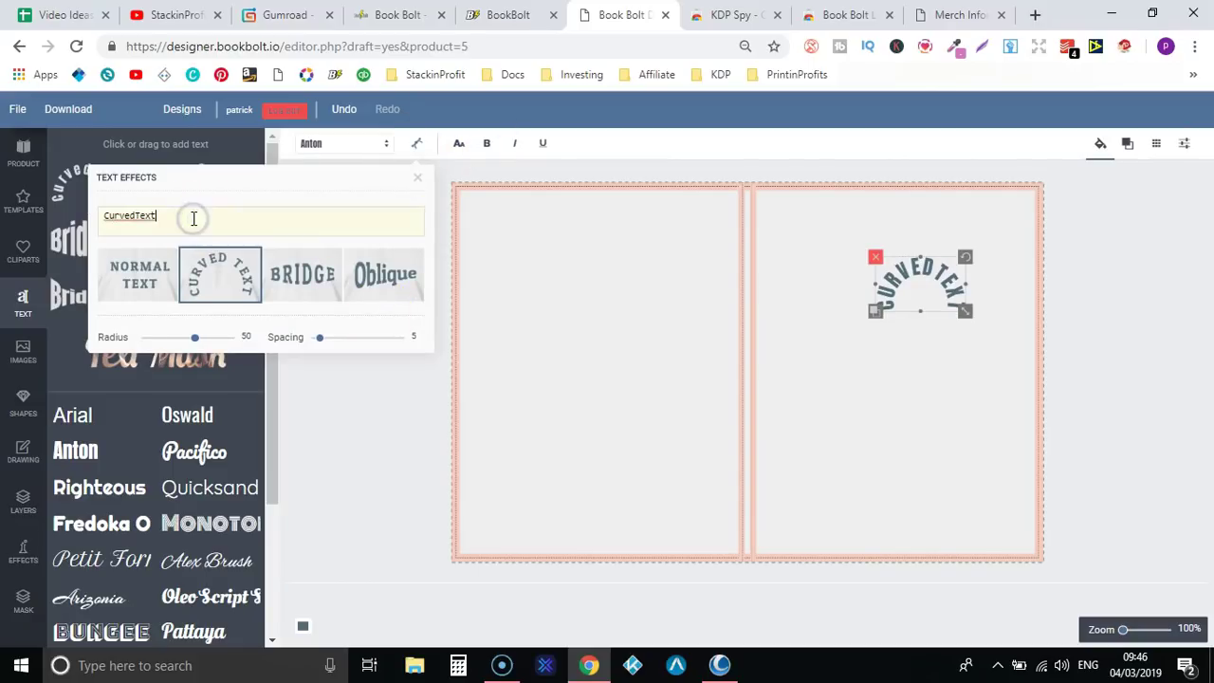
key("BackSpace")
key("BackSpace")
key("BackSpace")
key("BackSpace")
key("BackSpace")
key("BackSpace")
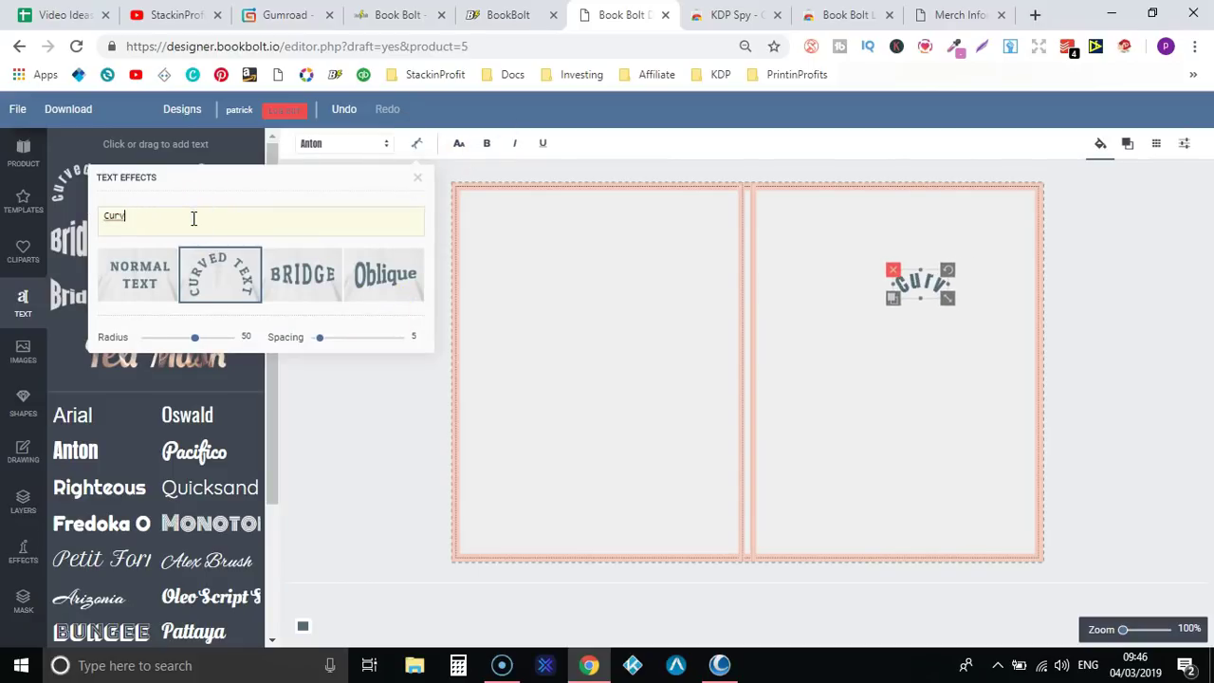
type("d")
left_click(418, 180)
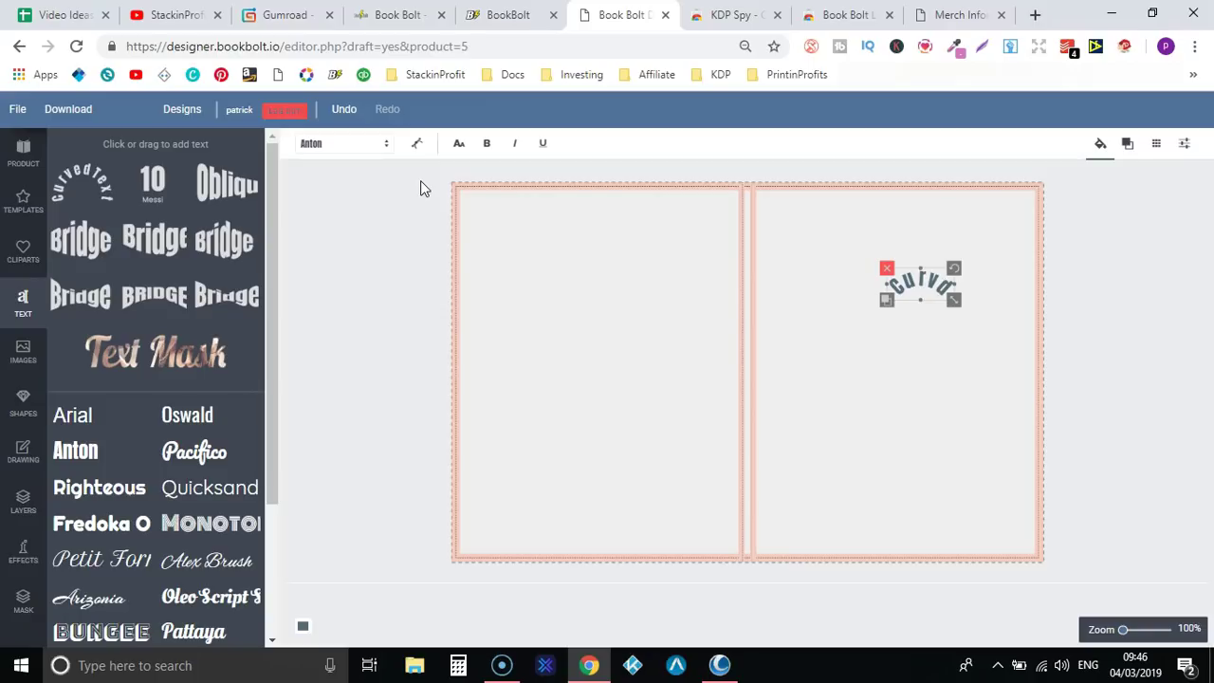
Check the designer's image and shape tools, and draw a short freehand stroke on the back cover in free drawing mode.
left_click(25, 353)
left_click(28, 406)
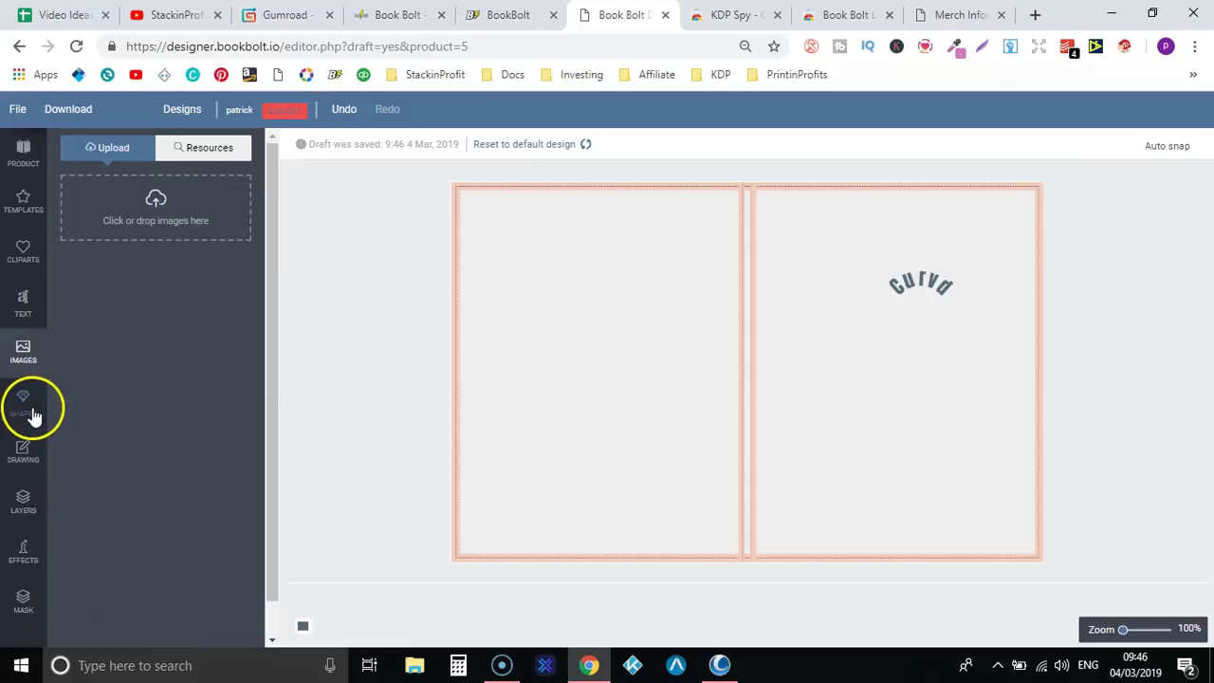
left_click(26, 459)
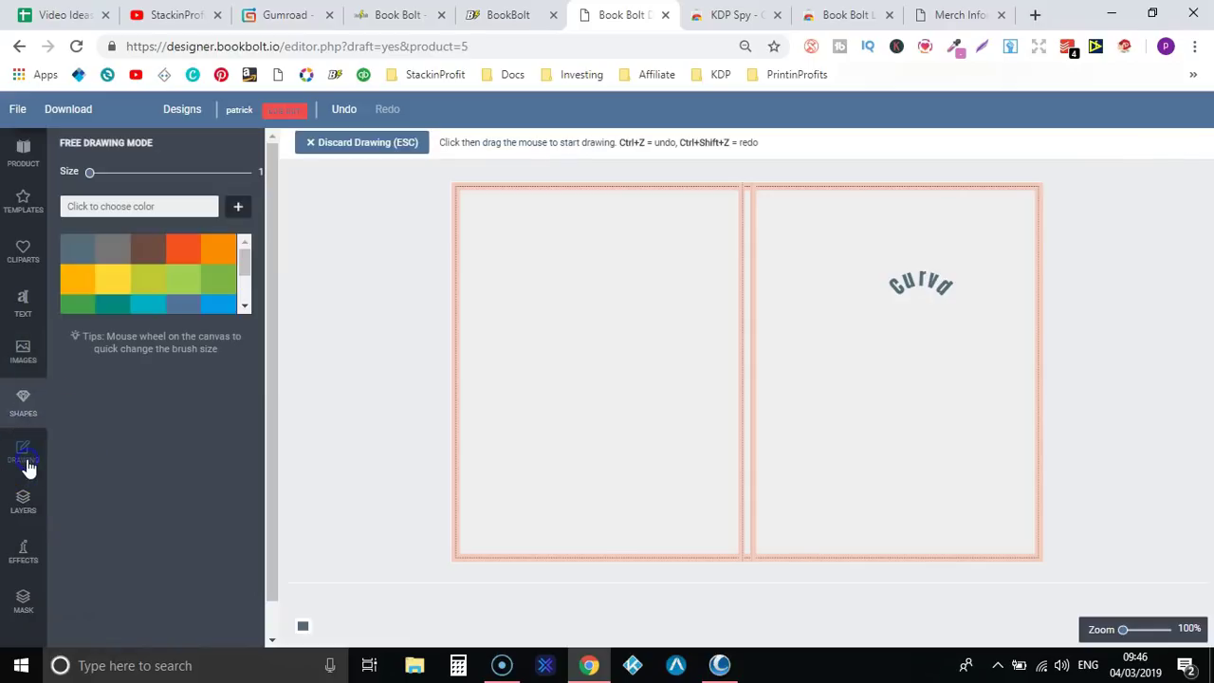
mouse_move(518, 306)
left_mouse_down()
mouse_move(601, 490)
mouse_move(550, 333)
mouse_move(651, 388)
mouse_move(600, 340)
left_mouse_up()
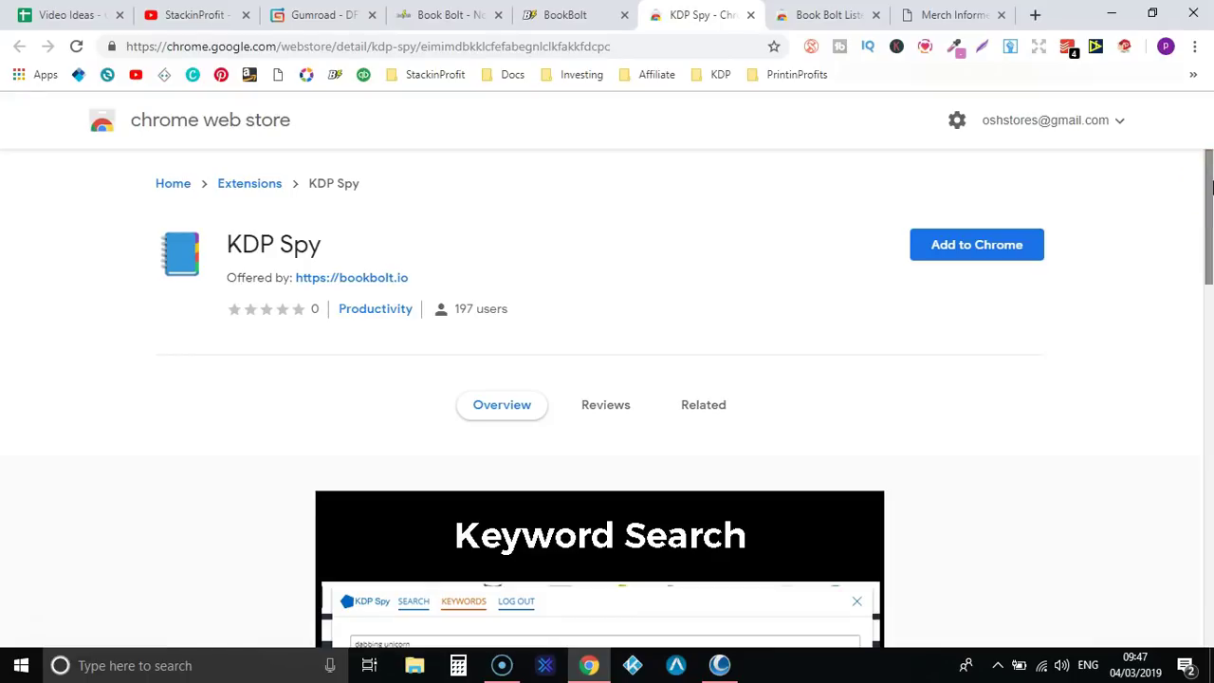
Examine the preview images on the KDP Spy extension's Chrome Web Store page.
scroll(1211, 187, "down", 2)
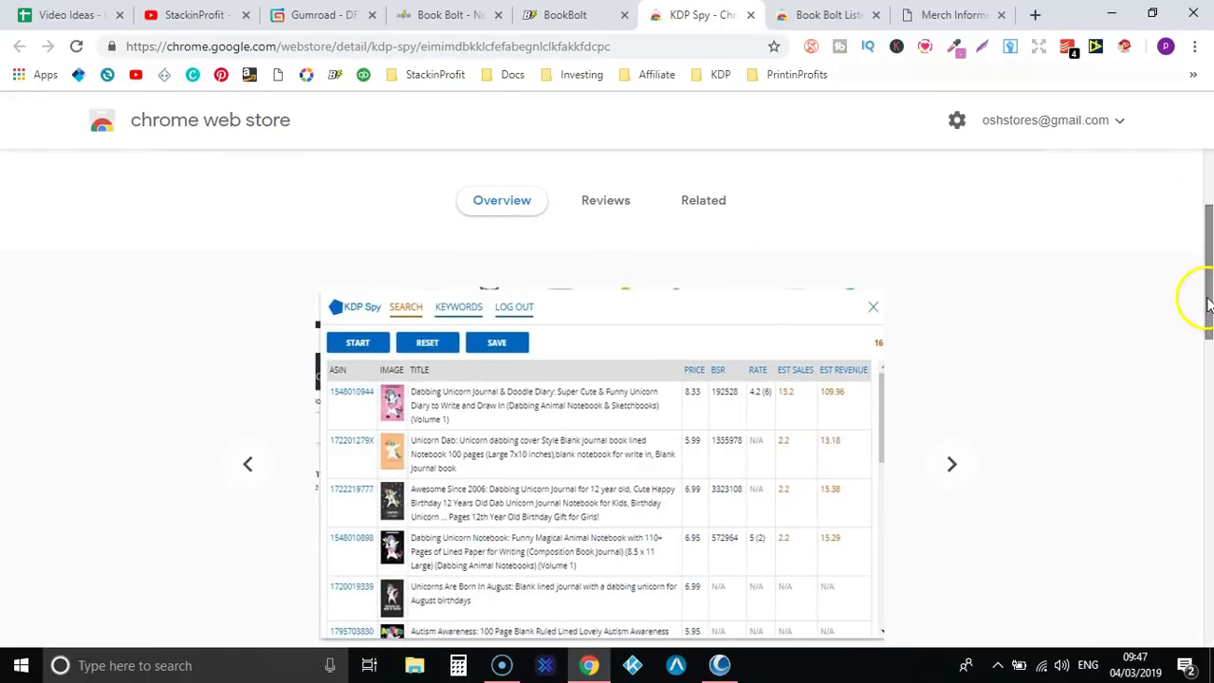
scroll(1210, 304, "down", 1)
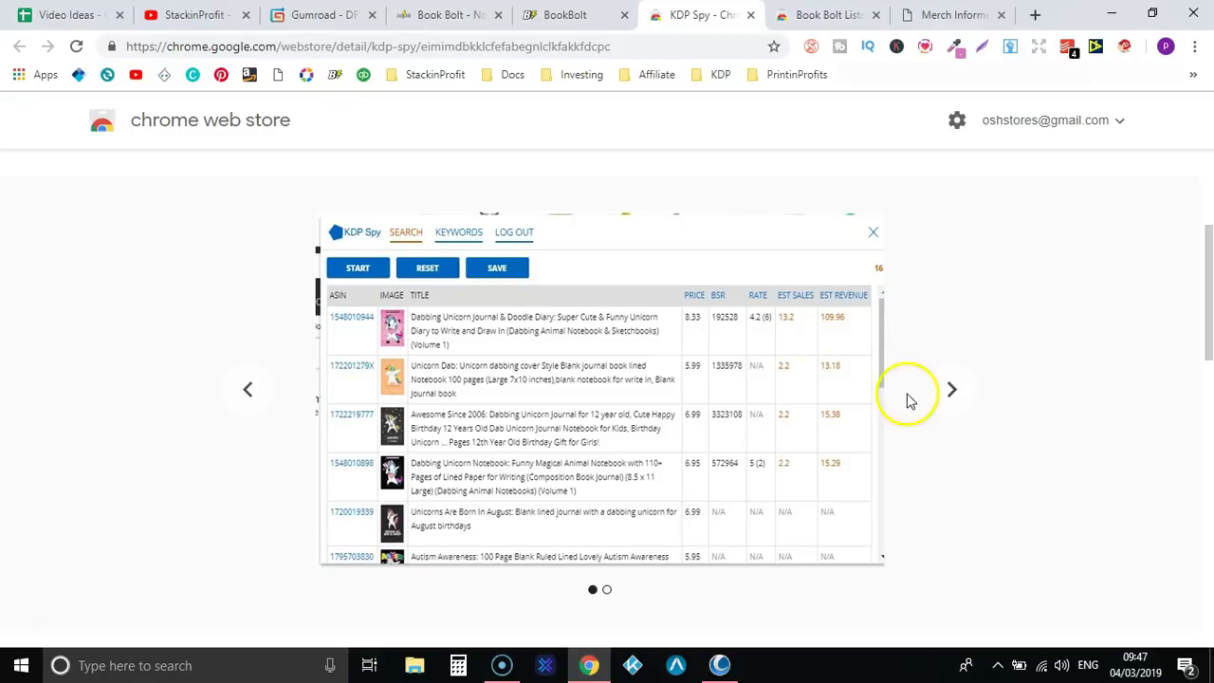
left_click(953, 389)
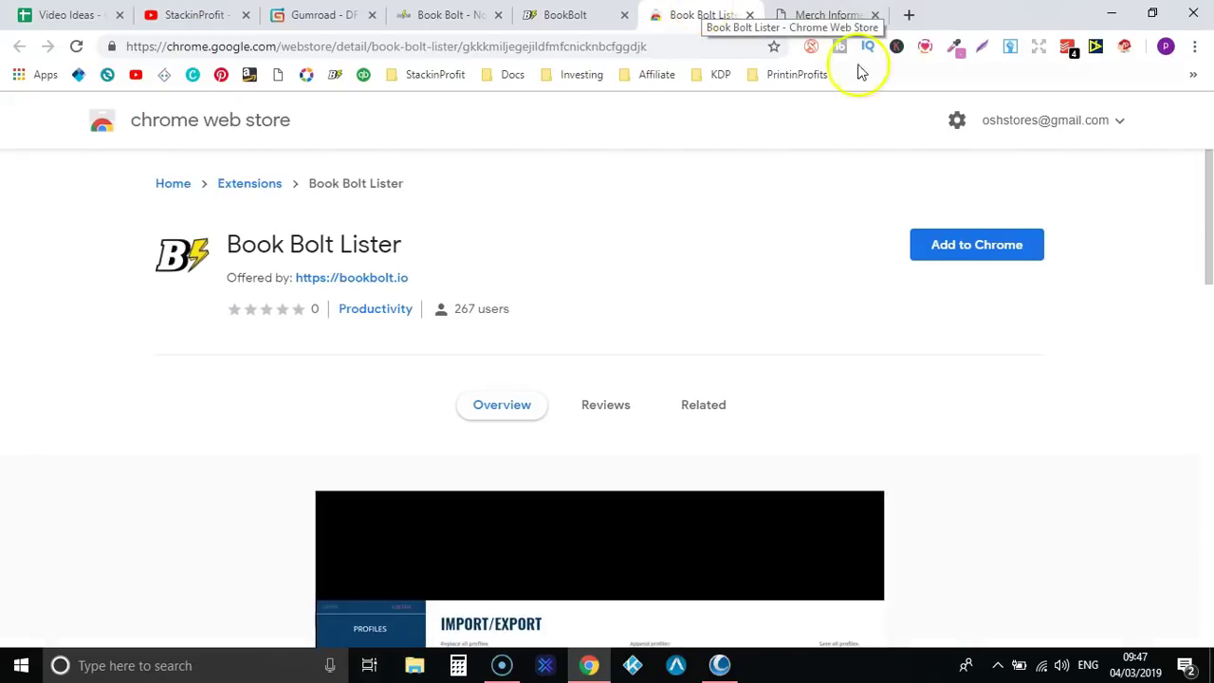
Examine the preview images on the Book Bolt Lister extension's store page and close its browser tab.
scroll(1210, 217, "down", 1)
left_click_drag(1210, 216, 1210, 251)
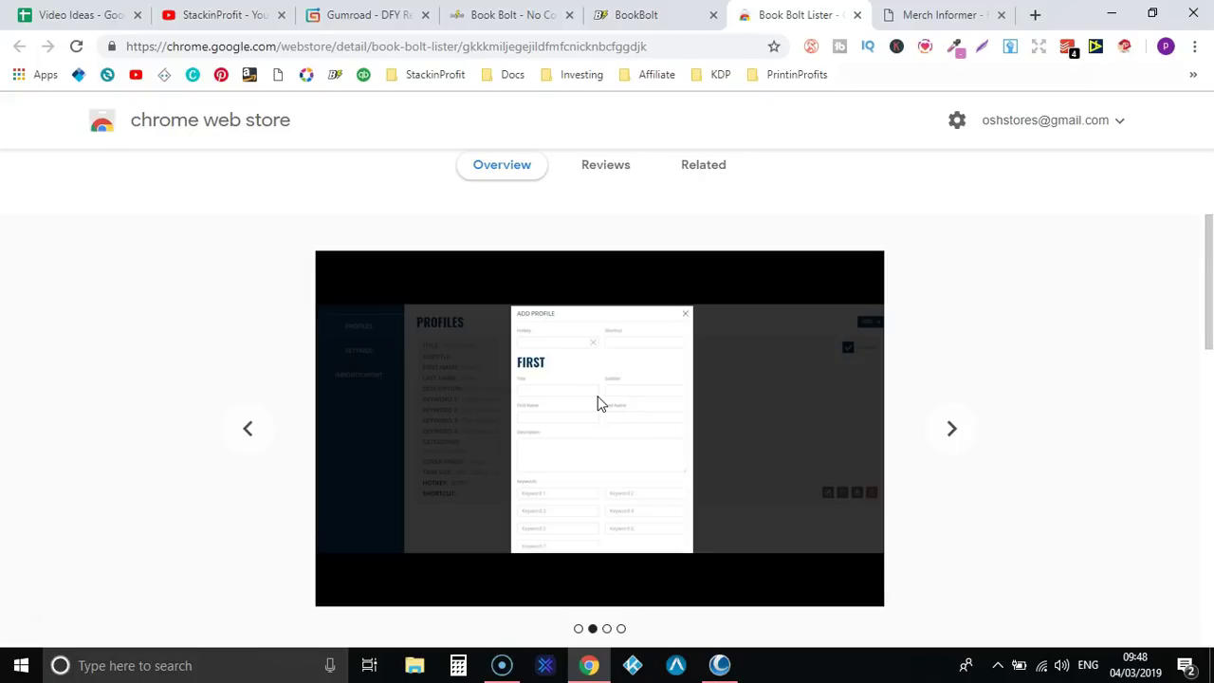
left_click(857, 15)
Close the Merch Informer tab and highlight the one-time payment price in the pricing section of the Book Bolt website.
left_click(707, 16)
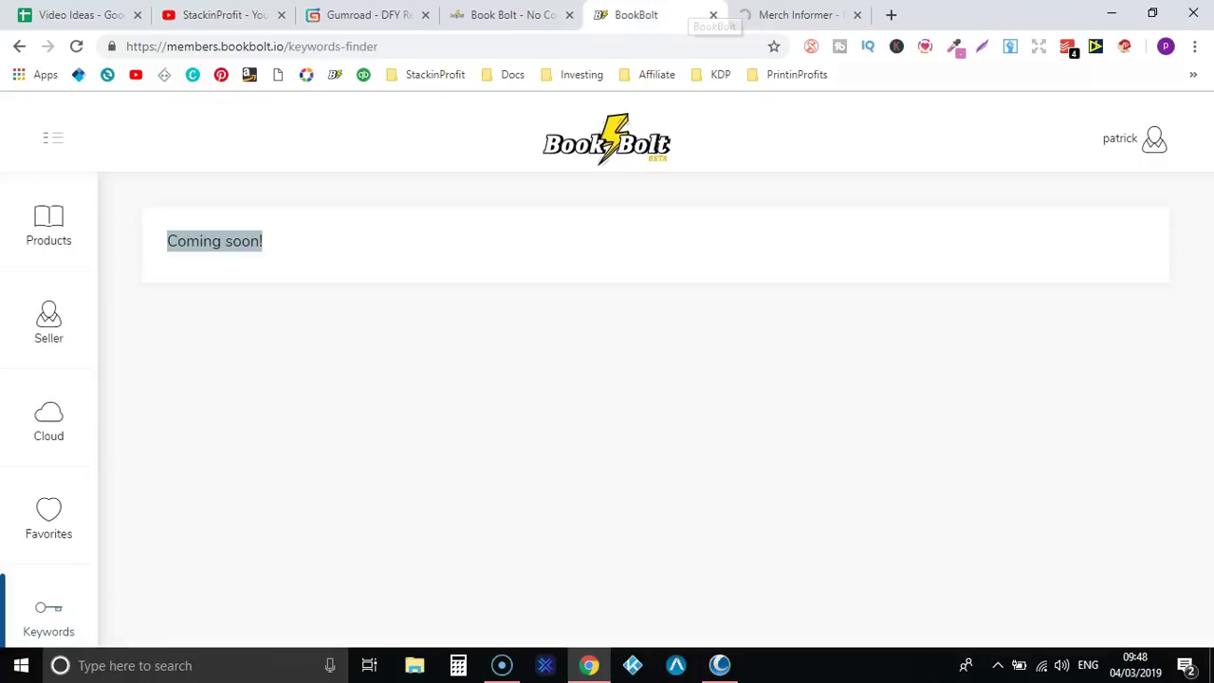
left_click(858, 16)
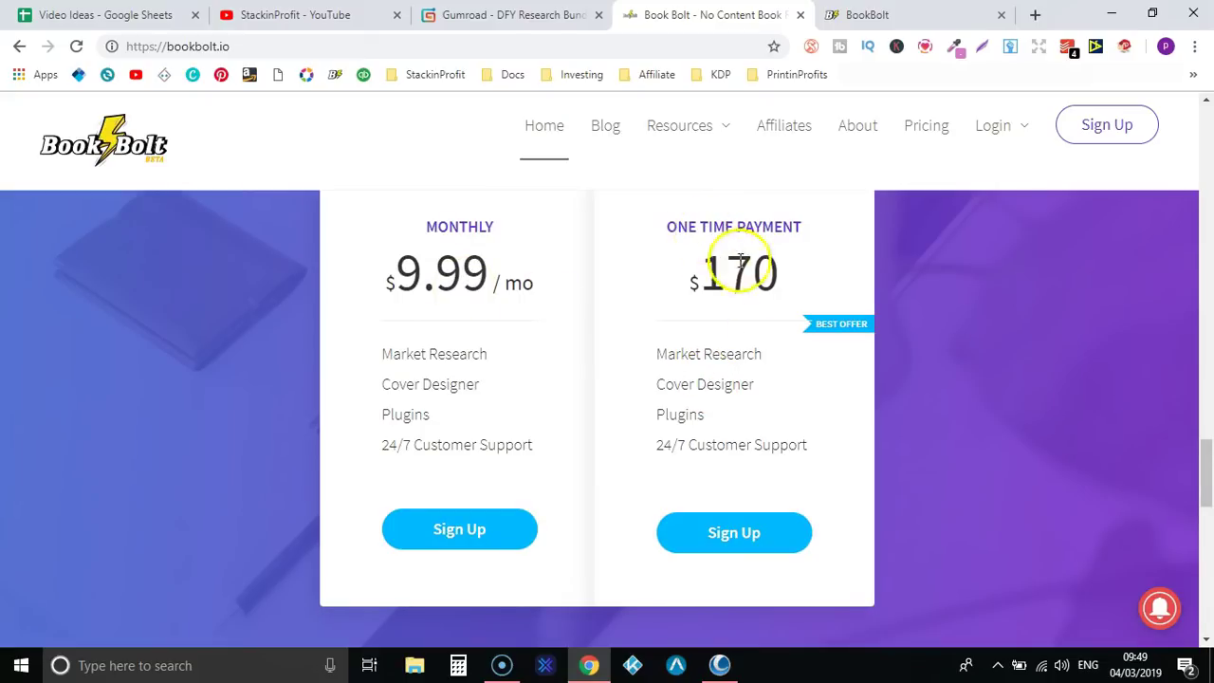
double_click(766, 275)
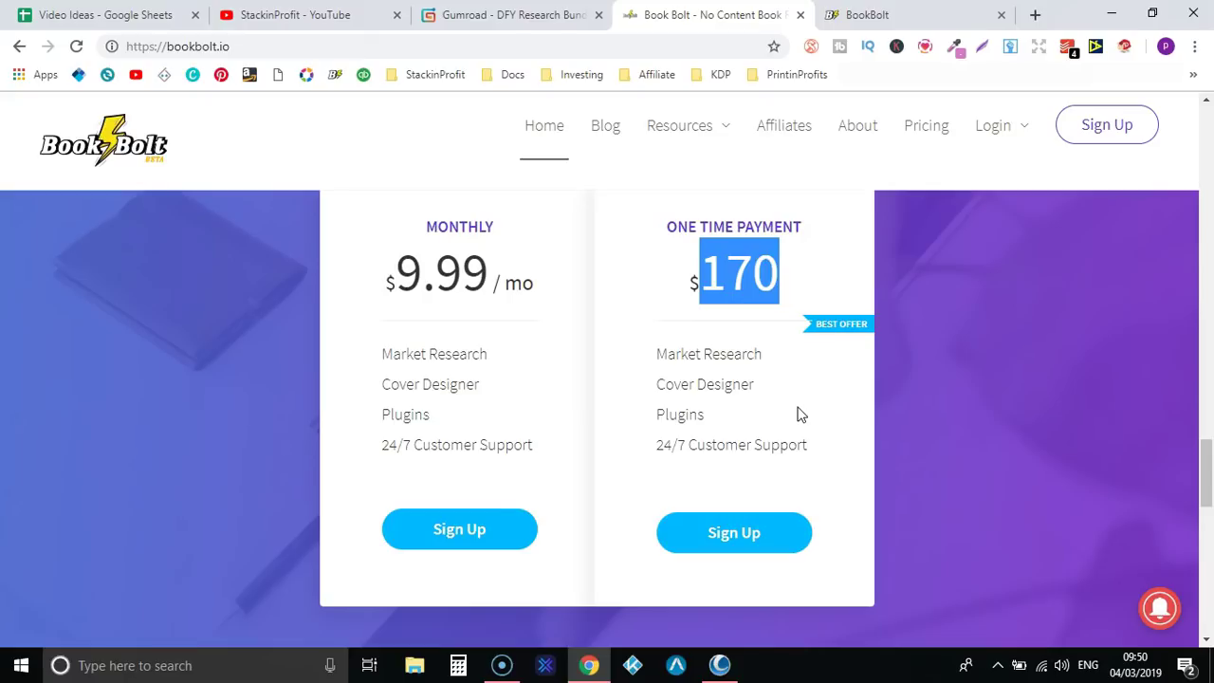
left_click(835, 440)
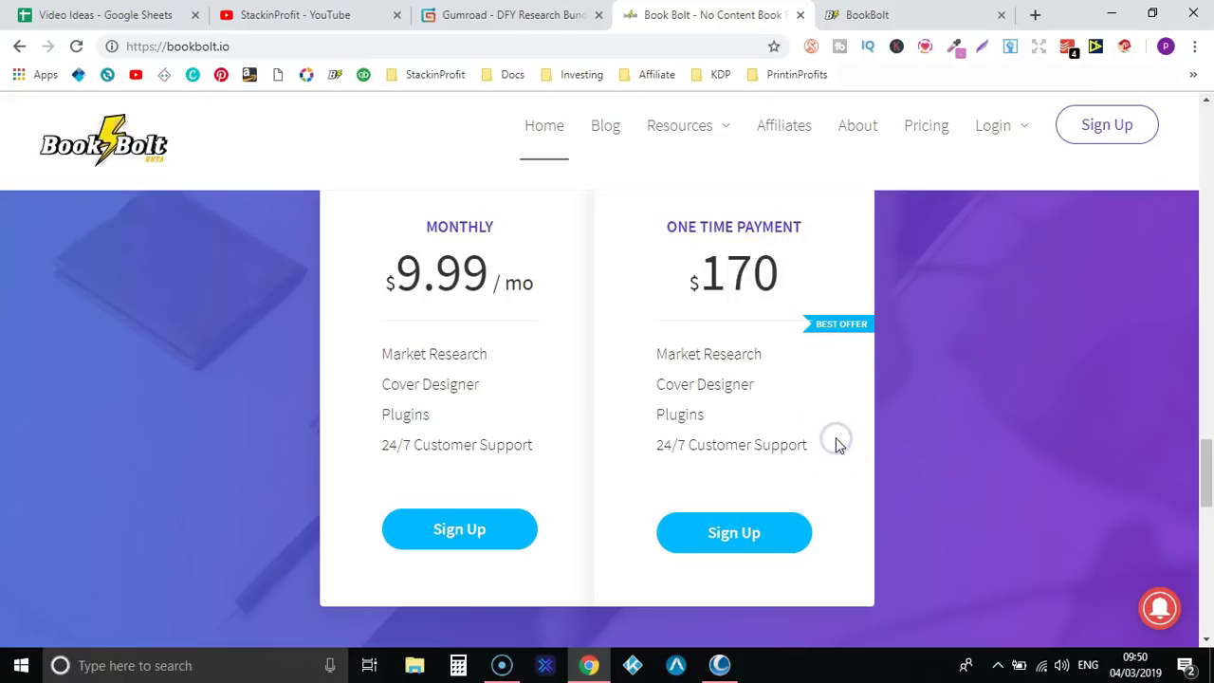